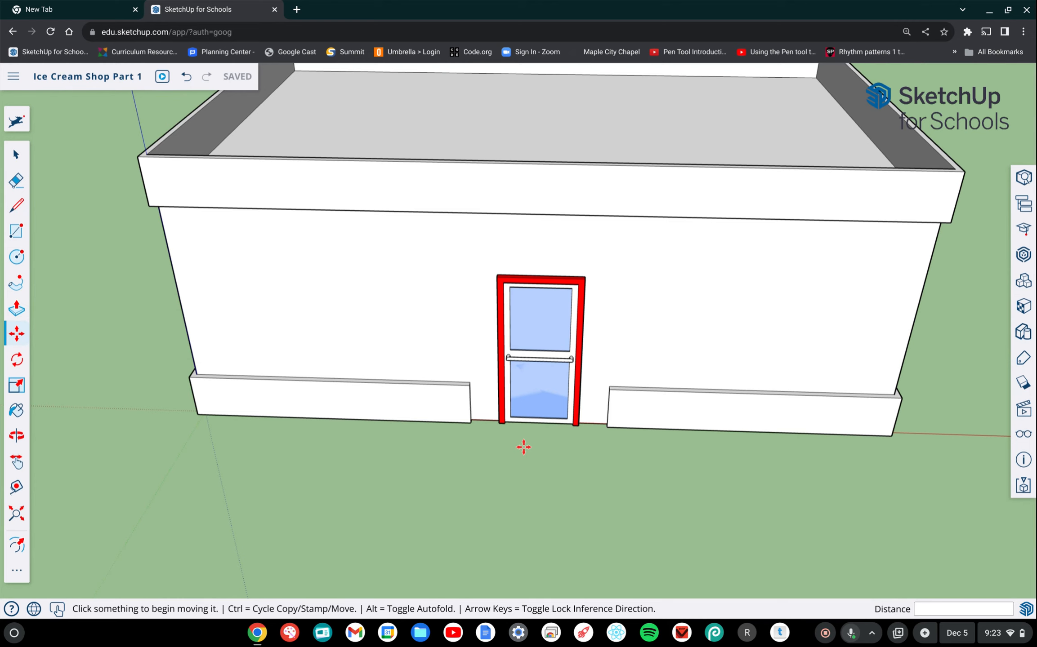
Step: Create a Tape Measure guide on the front wall, 2' in from the wall's left vertical edge
{"action": "left_click", "coordinate": [17, 488]}
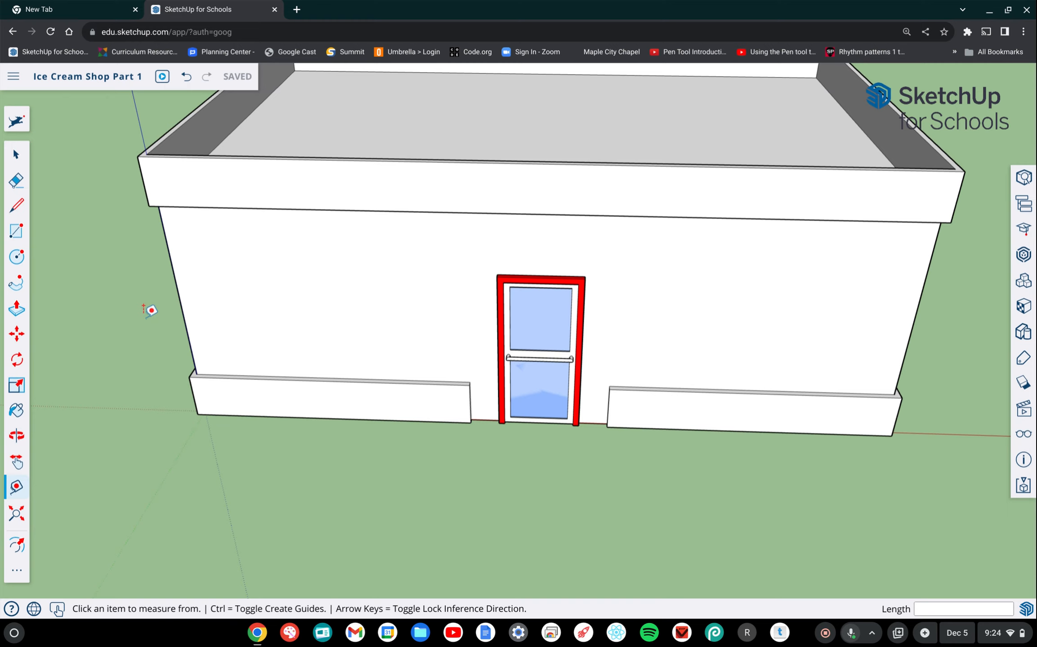
{"action": "left_click", "coordinate": [180, 304]}
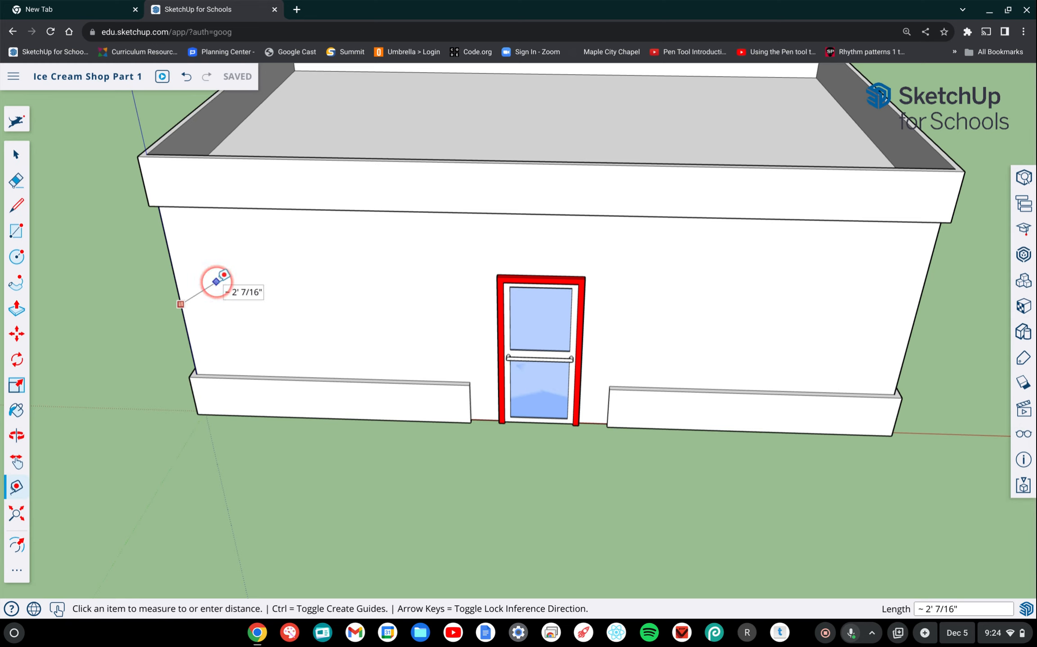
{"action": "key", "text": "ctrl"}
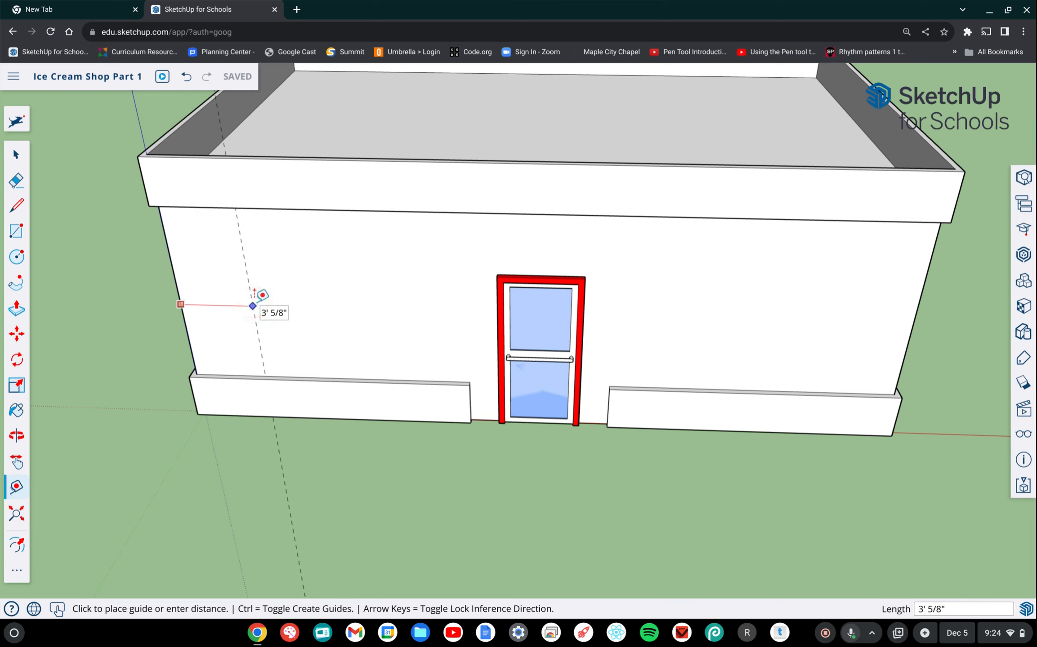
{"action": "left_click", "coordinate": [221, 305]}
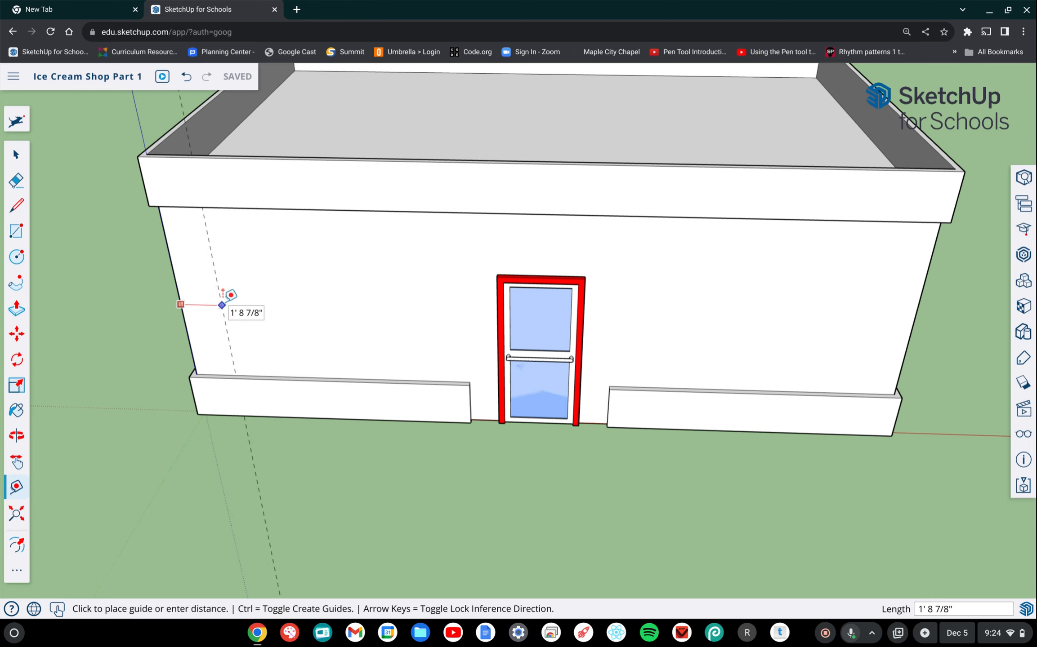
{"action": "left_click", "coordinate": [248, 305]}
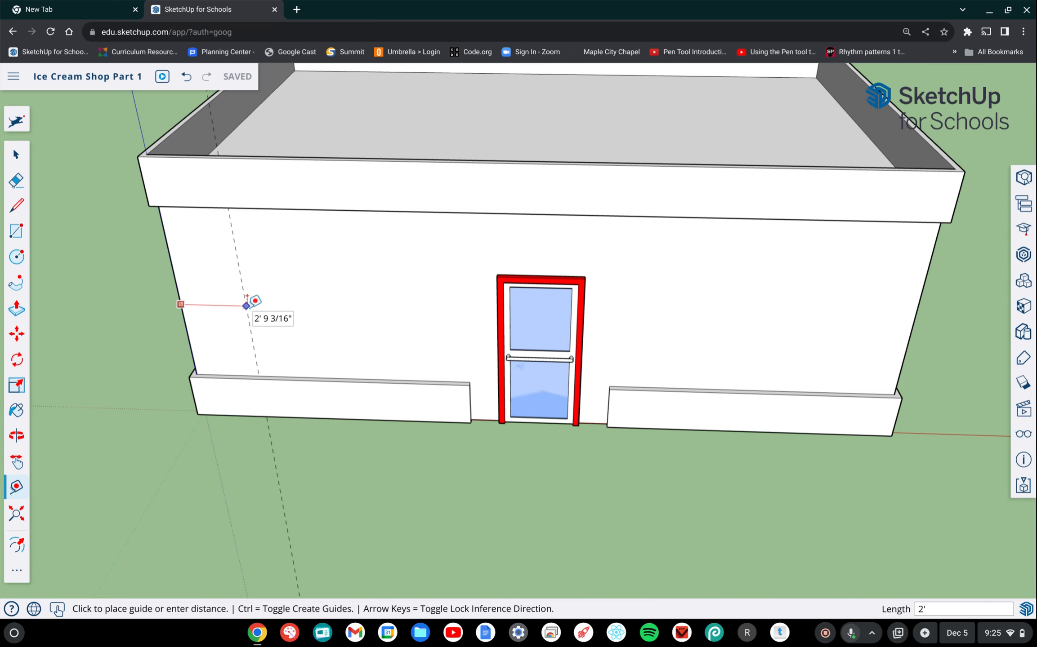
{"action": "key", "text": "Return"}
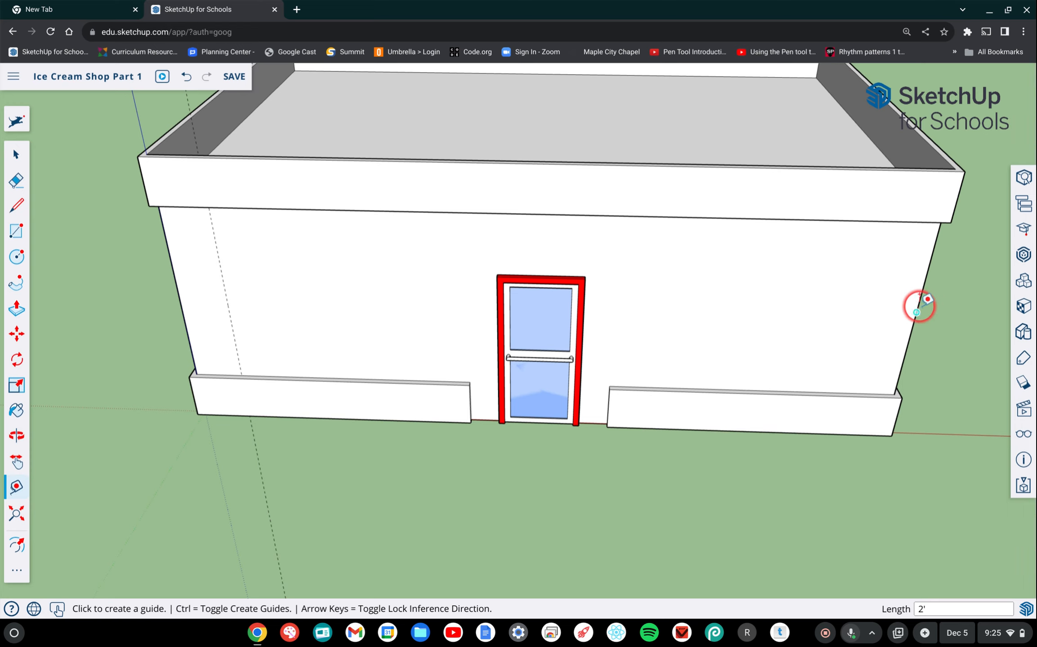
Step: Create a matching guide on the front wall, 2' in from the wall's right vertical edge
{"action": "left_click", "coordinate": [925, 278]}
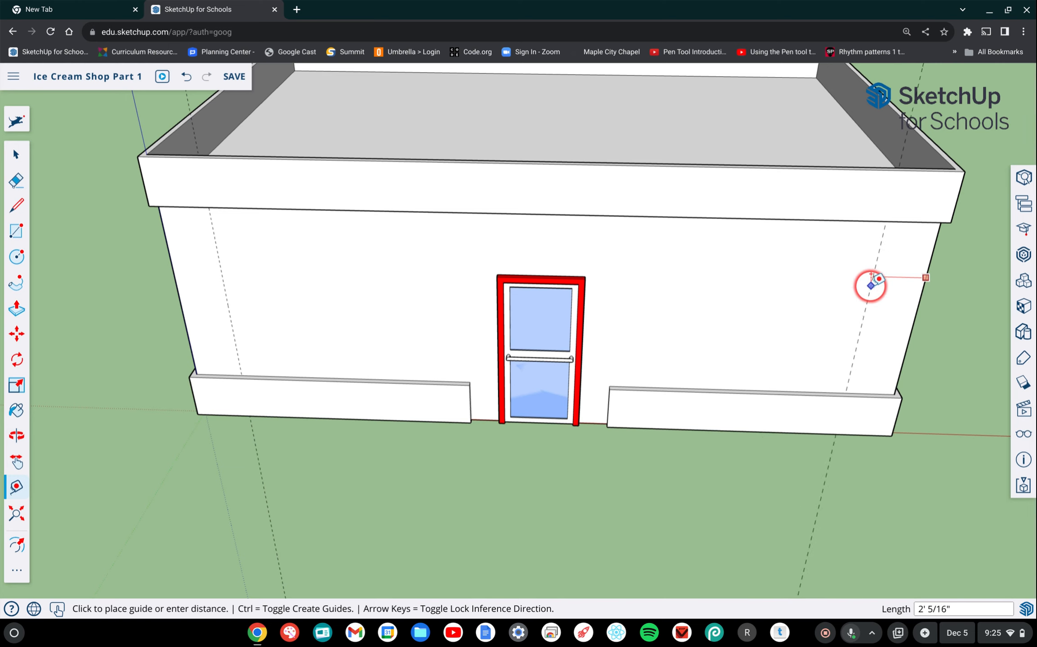
{"action": "type", "text": "2"}
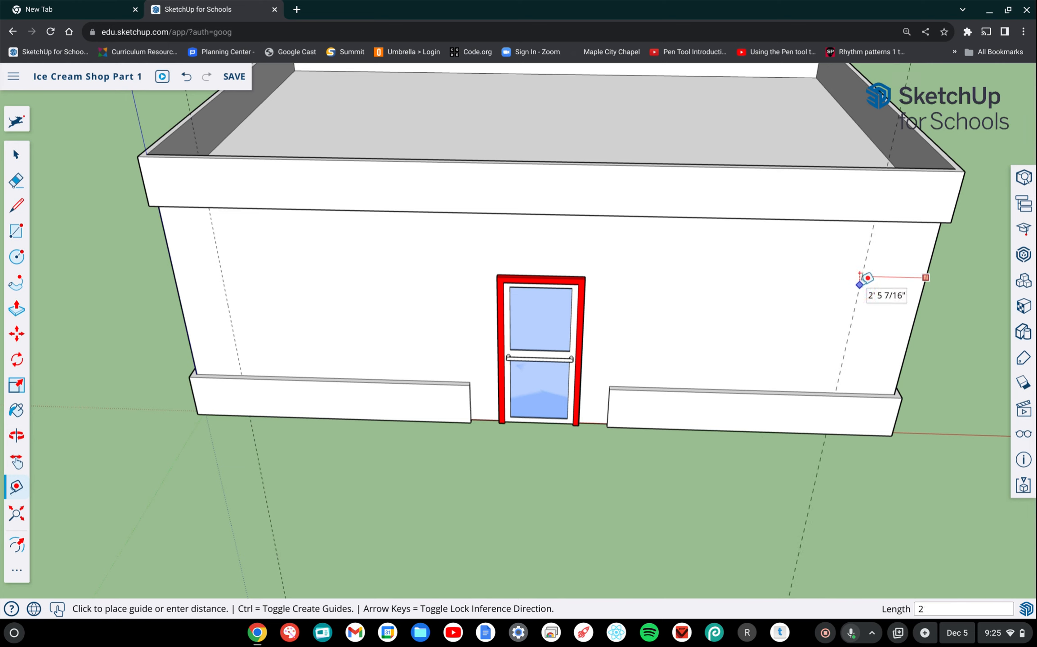
{"action": "key", "text": "Return"}
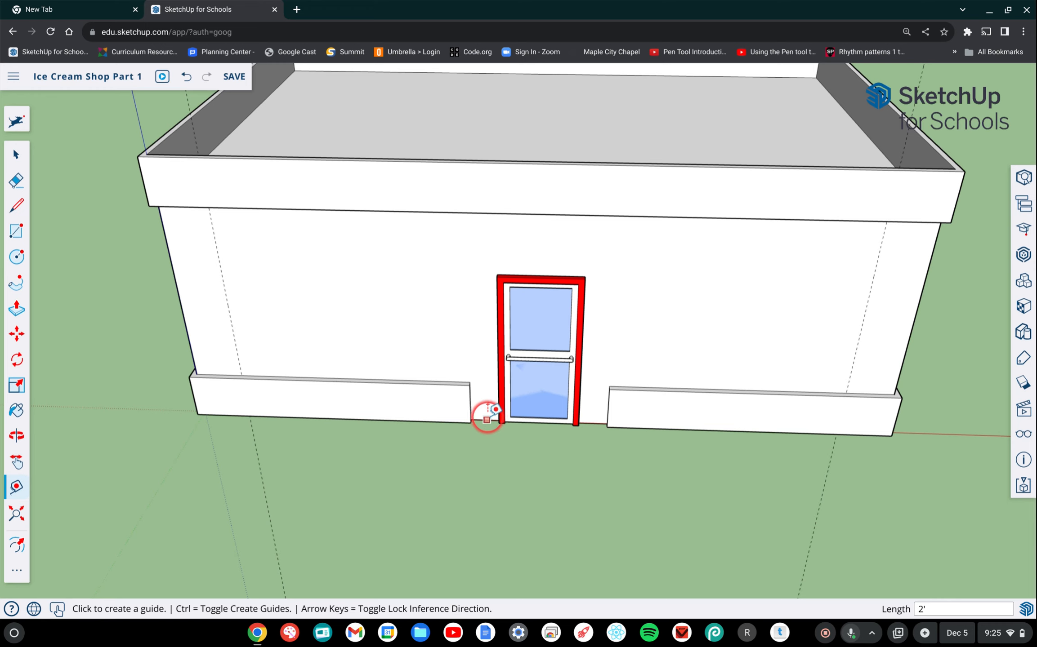
Step: Create a horizontal guide across the front wall, 3' above the wall's bottom edge
{"action": "scroll", "coordinate": [486, 404], "scroll_direction": "up", "scroll_amount": 5}
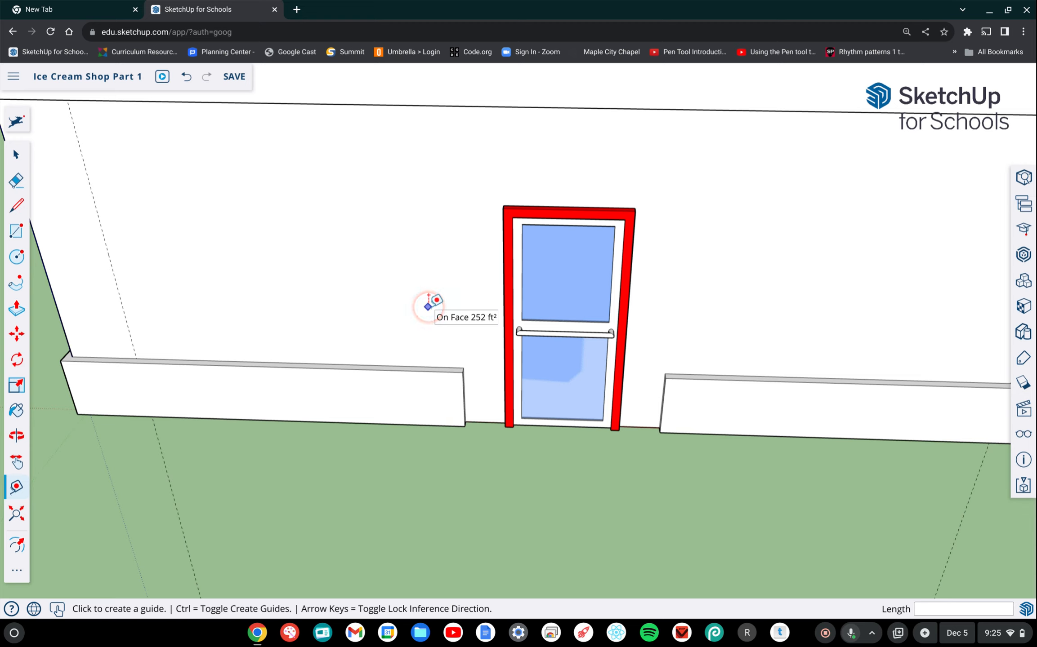
{"action": "left_click", "coordinate": [485, 421]}
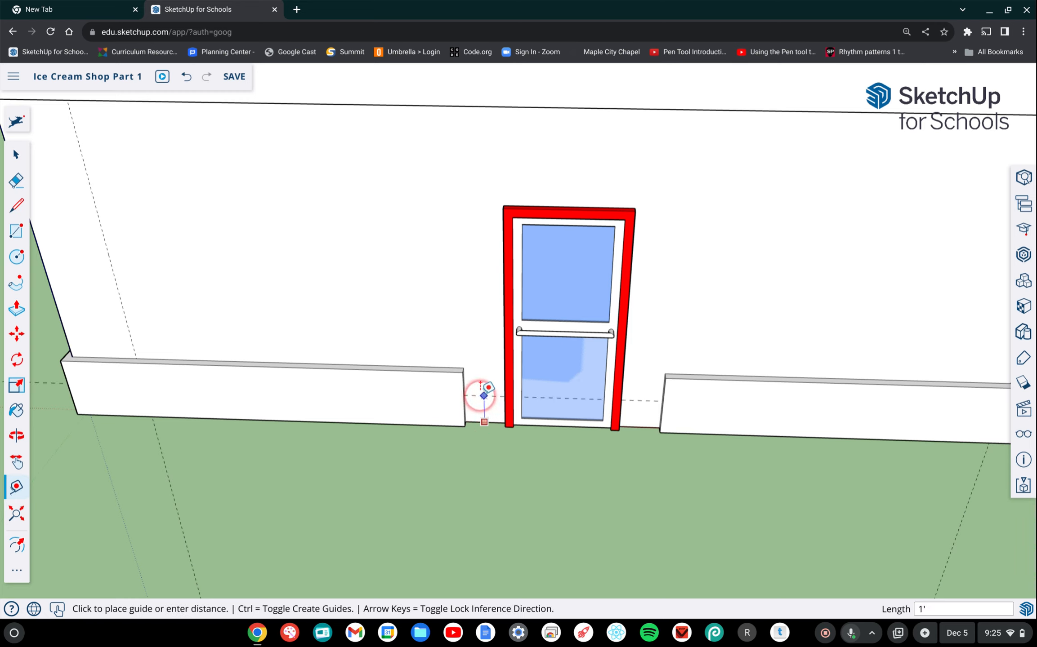
{"action": "left_click", "coordinate": [483, 340]}
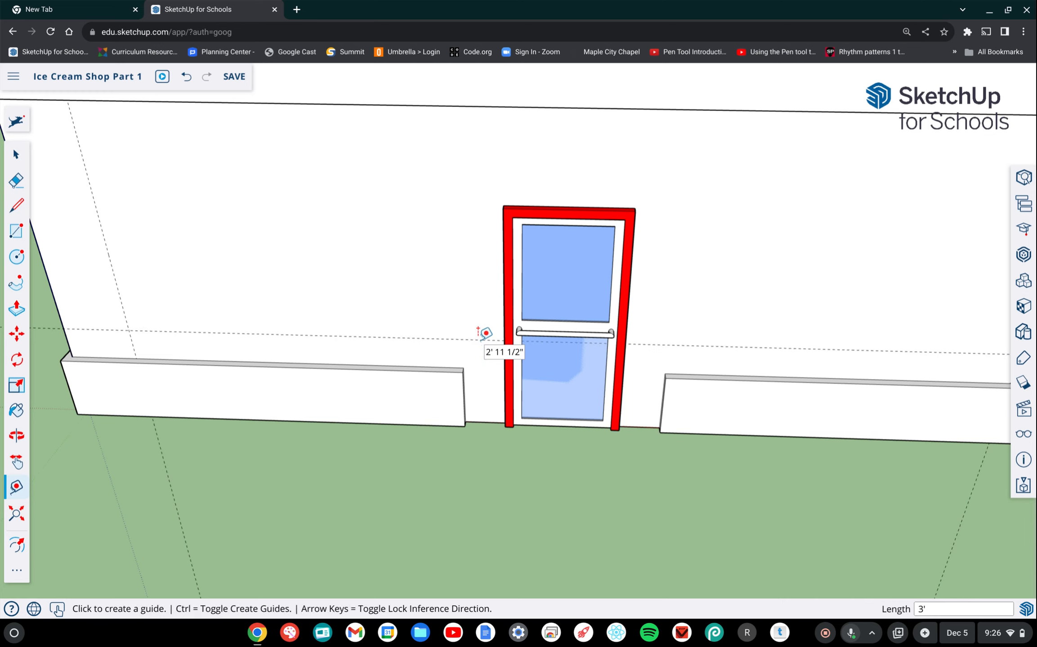
{"action": "left_click", "coordinate": [404, 316]}
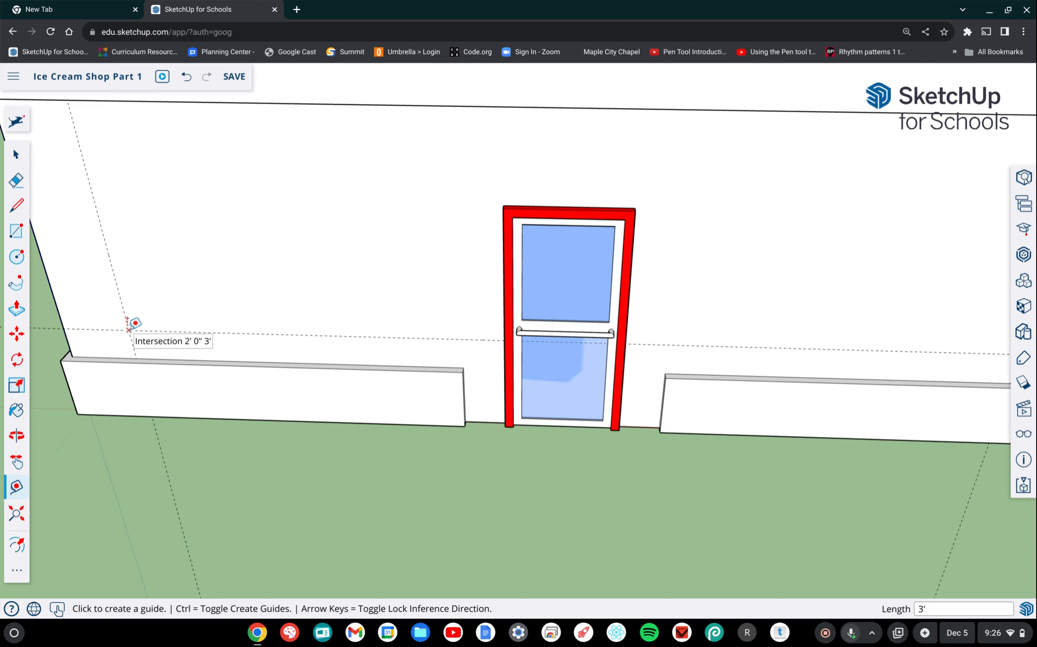
Step: Draw an 8' by 4' window rectangle on the front wall, starting from the guide intersection to the left of the door
{"action": "middle_click_drag", "start_coordinate": [657, 262], "coordinate": [667, 257]}
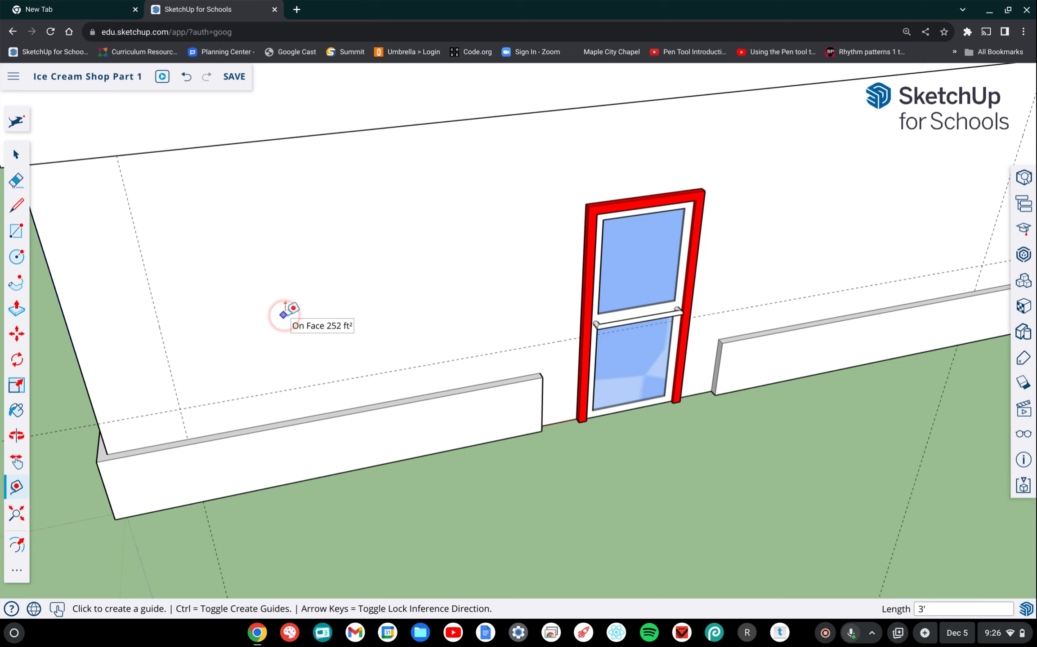
{"action": "left_click", "coordinate": [17, 231]}
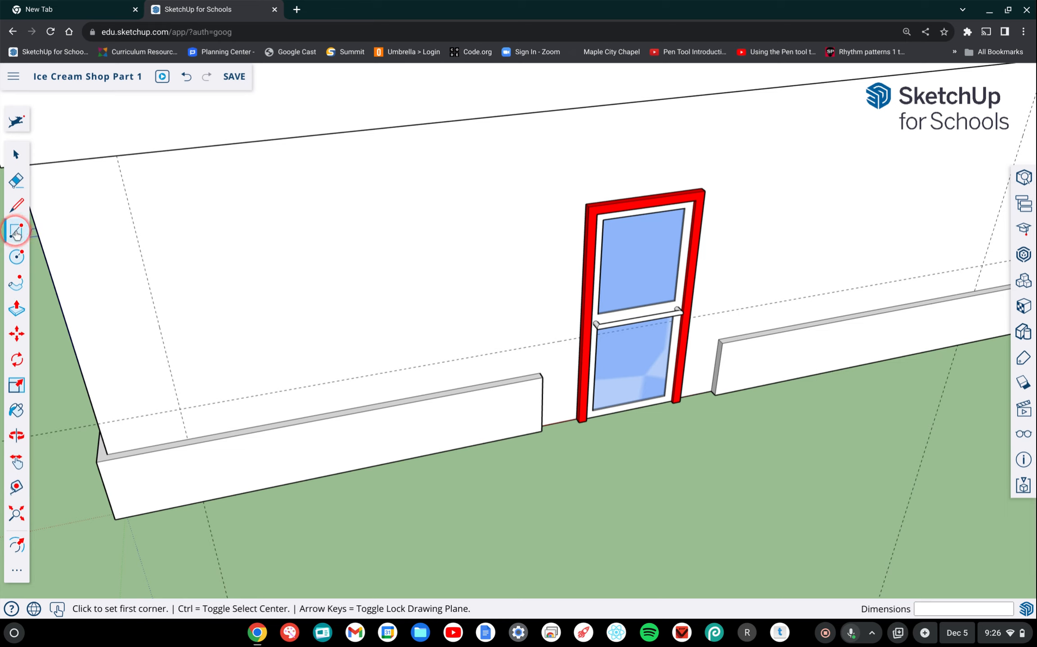
{"action": "left_click", "coordinate": [180, 409]}
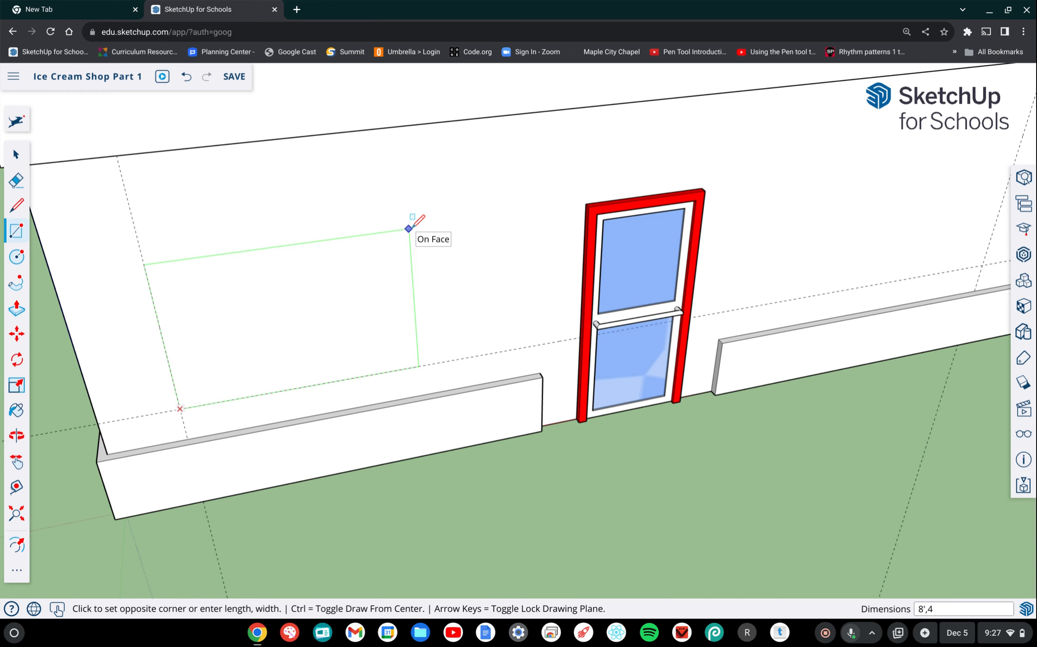
{"action": "key", "text": "Return"}
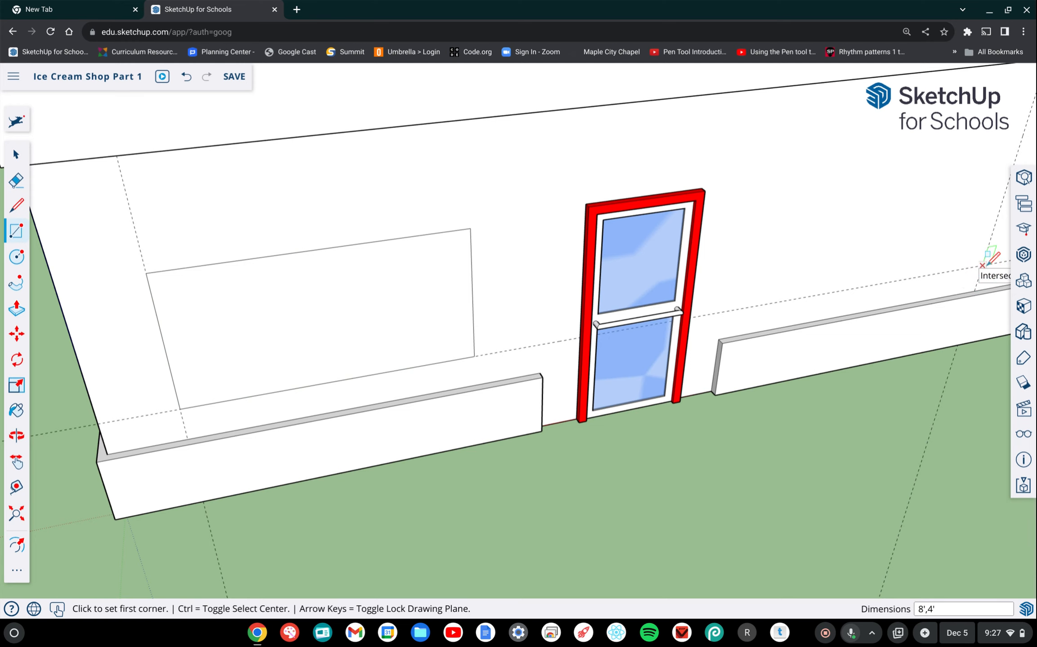
Step: Draw a second 8' by 4' window rectangle from the guide intersection at the wall's right end, extending toward the door
{"action": "middle_click_drag", "start_coordinate": [986, 265], "coordinate": [924, 269], "text": "shift"}
{"action": "scroll", "coordinate": [987, 266], "scroll_direction": "down", "scroll_amount": 1}
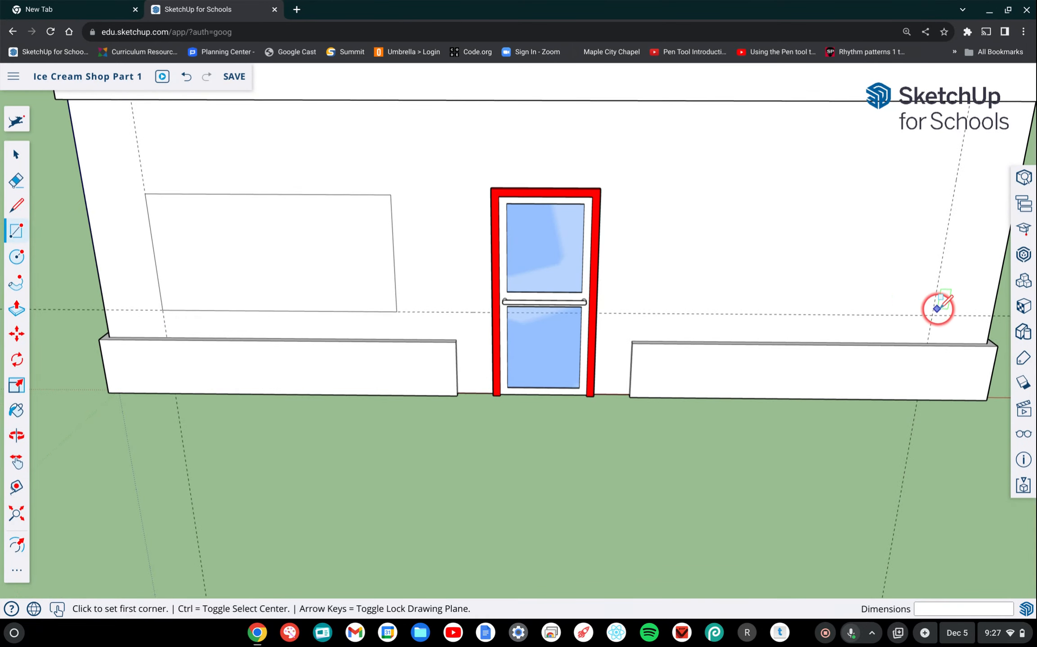
{"action": "left_click", "coordinate": [931, 315]}
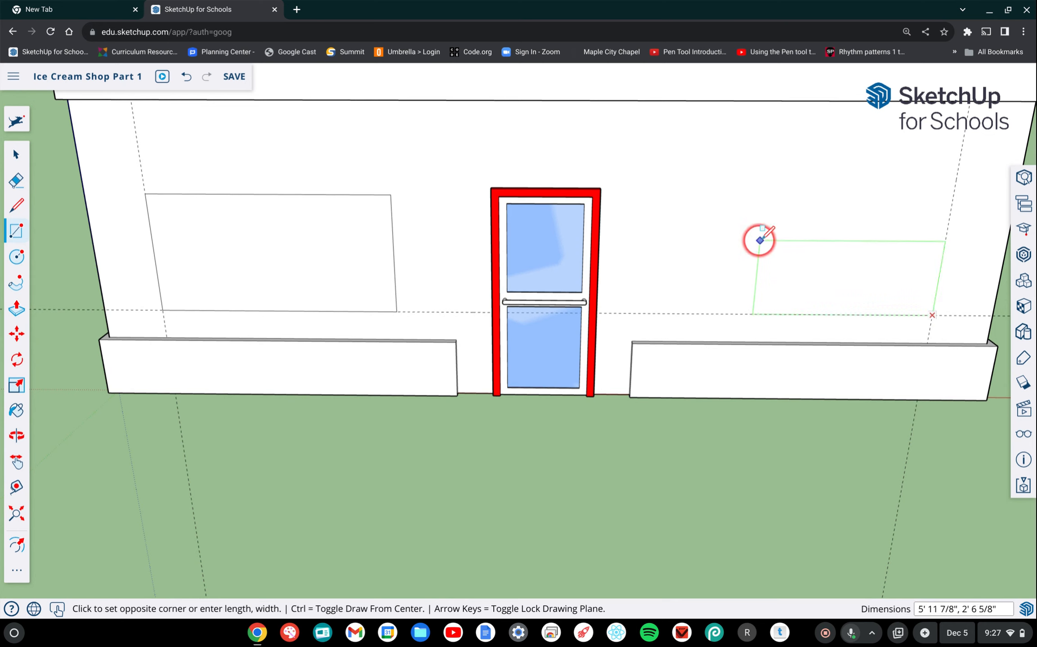
{"action": "type", "text": "4"}
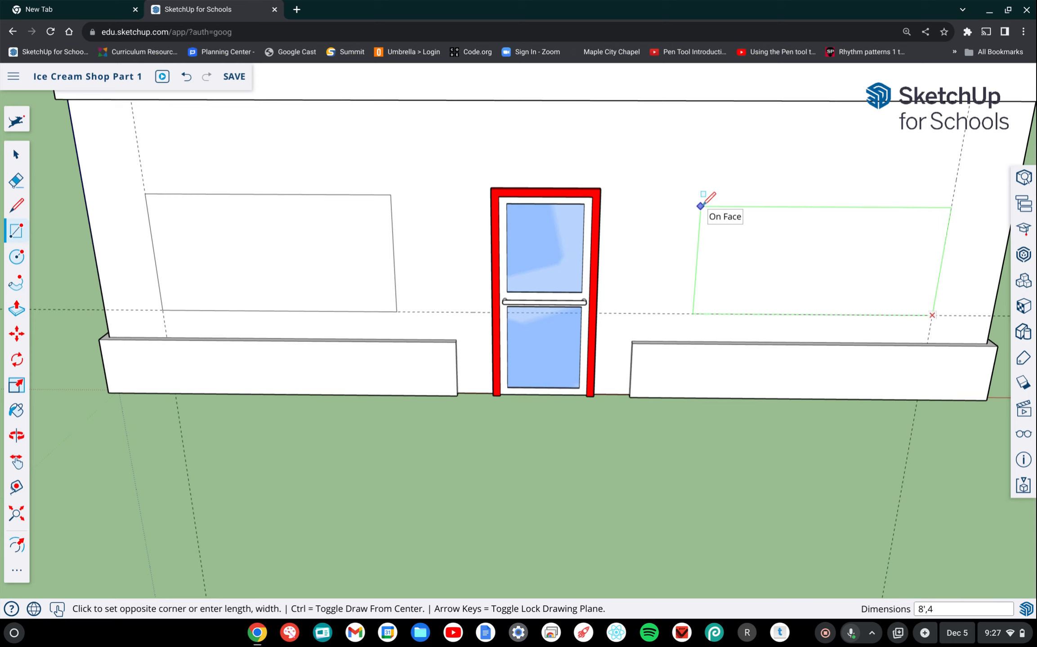
{"action": "key", "text": "Return"}
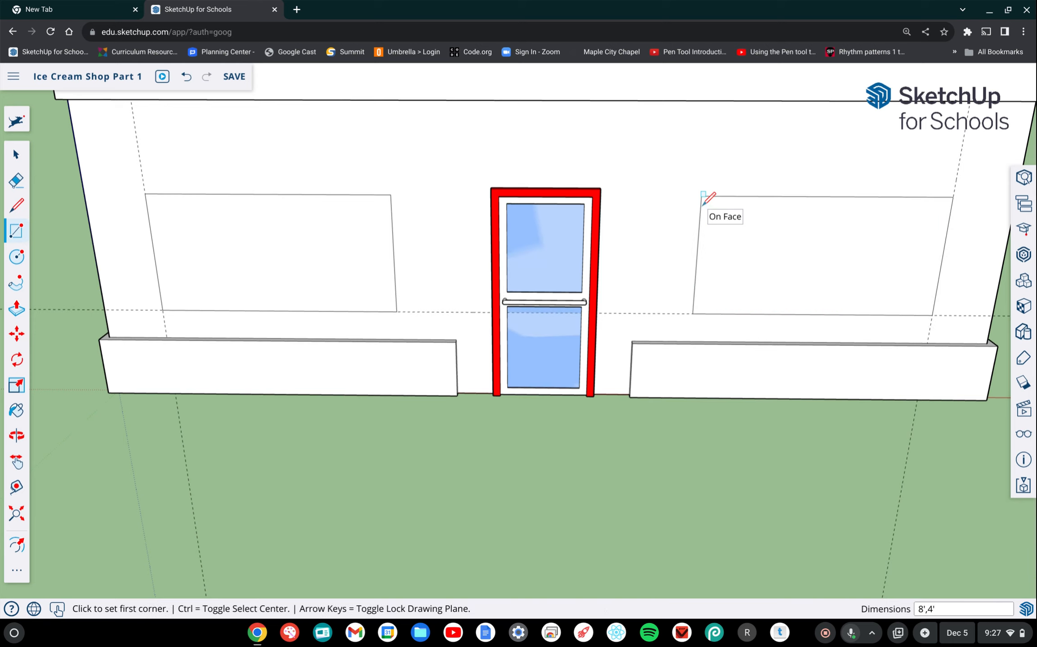
Step: Offset both window rectangles inward by 3" to outline their frames
{"action": "mouse_move", "coordinate": [703, 206]}
{"action": "middle_mouse_down"}
{"action": "mouse_move", "coordinate": [686, 184]}
{"action": "mouse_move", "coordinate": [663, 205]}
{"action": "mouse_move", "coordinate": [694, 204]}
{"action": "mouse_move", "coordinate": [686, 202]}
{"action": "middle_mouse_up"}
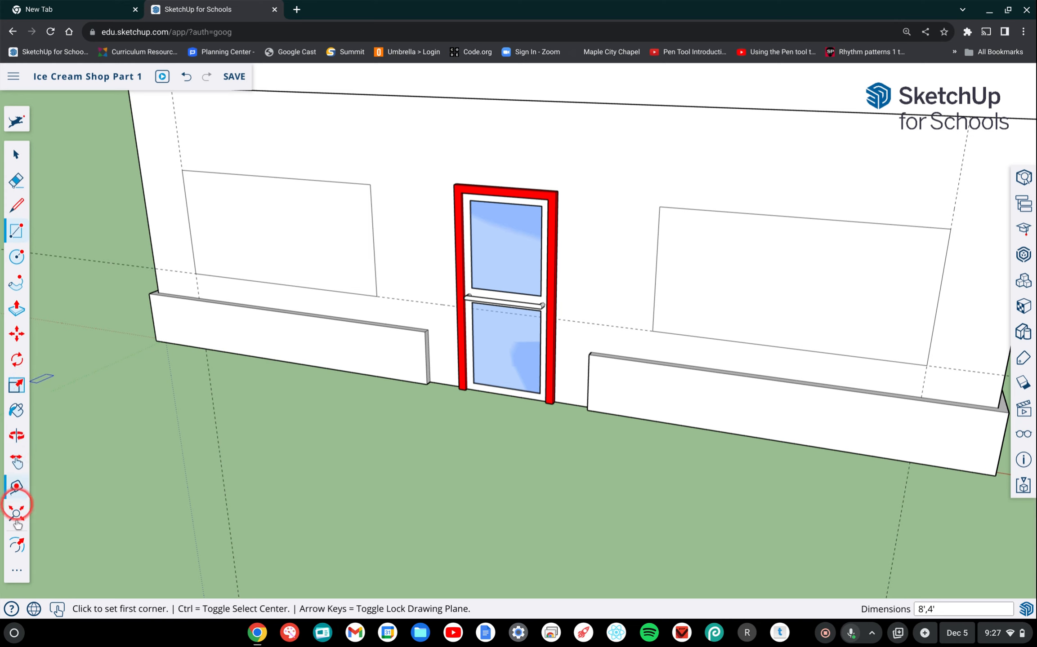
{"action": "left_click", "coordinate": [17, 573]}
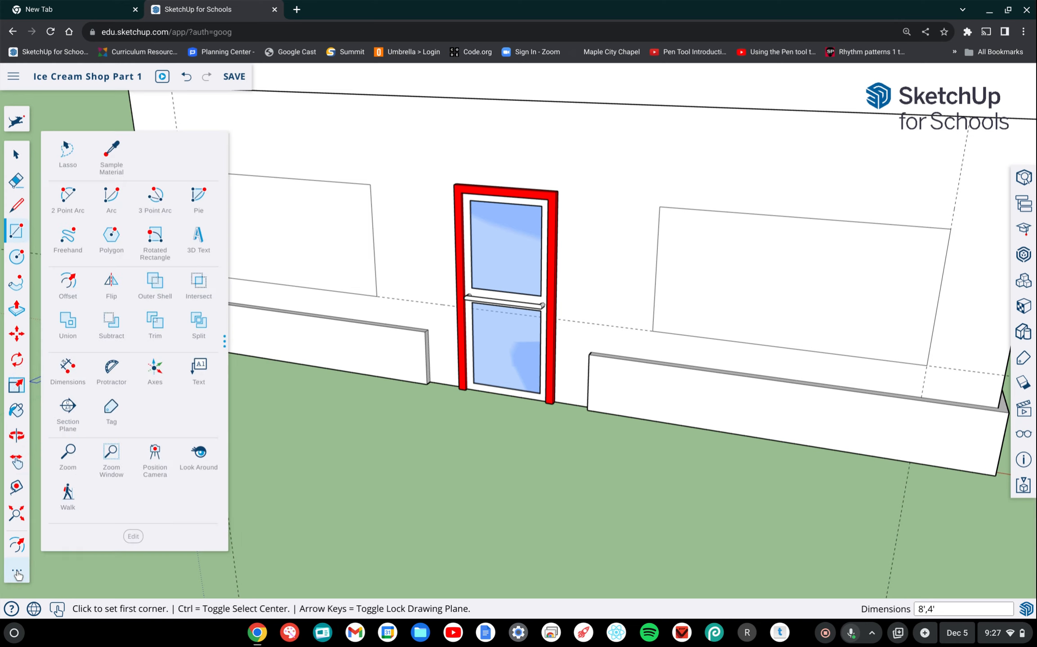
{"action": "left_click", "coordinate": [68, 287]}
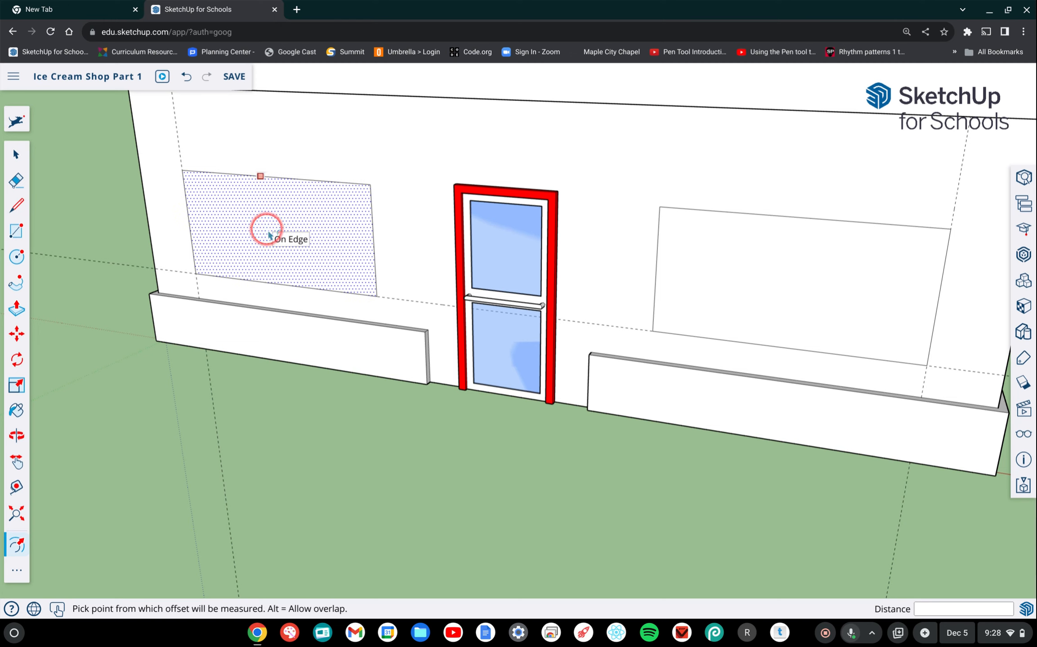
{"action": "left_click_drag", "start_coordinate": [269, 234], "coordinate": [267, 194]}
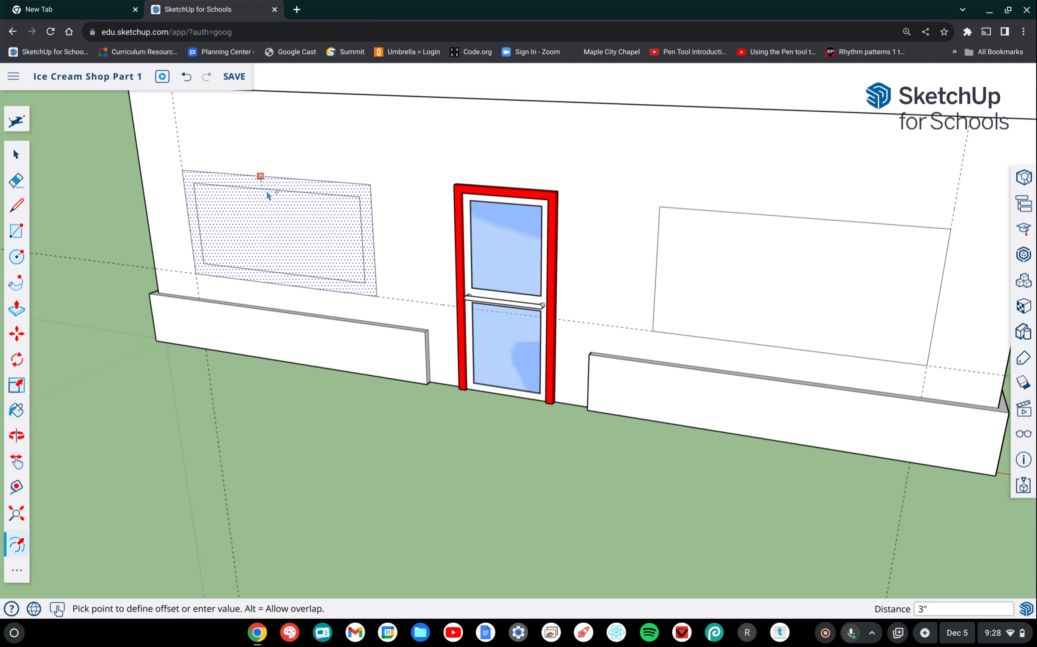
{"action": "left_click_drag", "start_coordinate": [268, 195], "coordinate": [268, 195]}
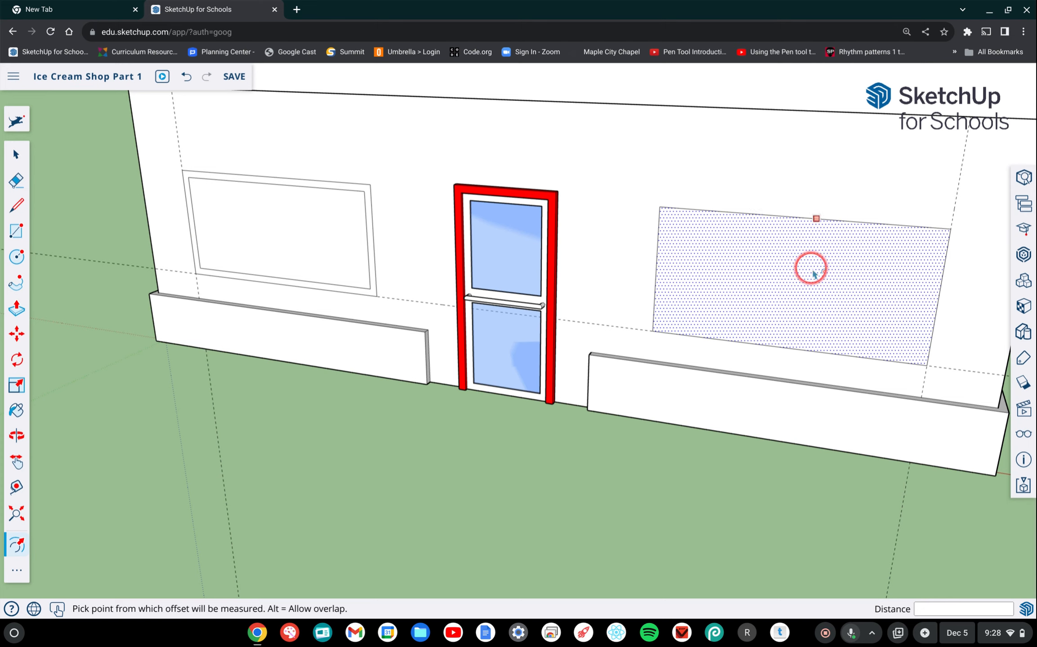
{"action": "left_click", "coordinate": [784, 281]}
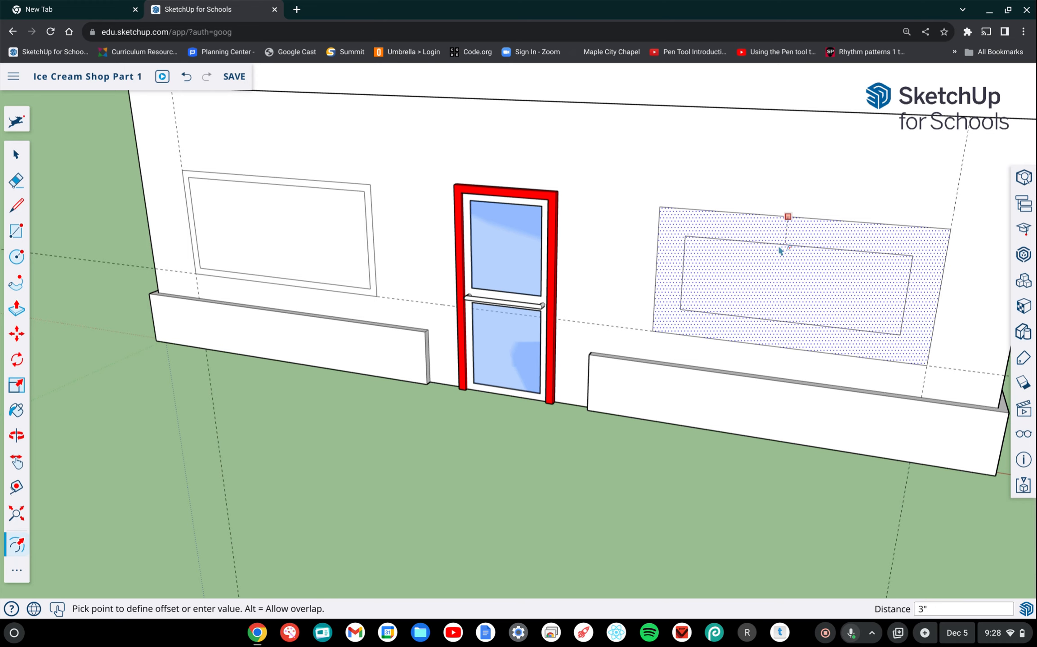
{"action": "key", "text": "Return"}
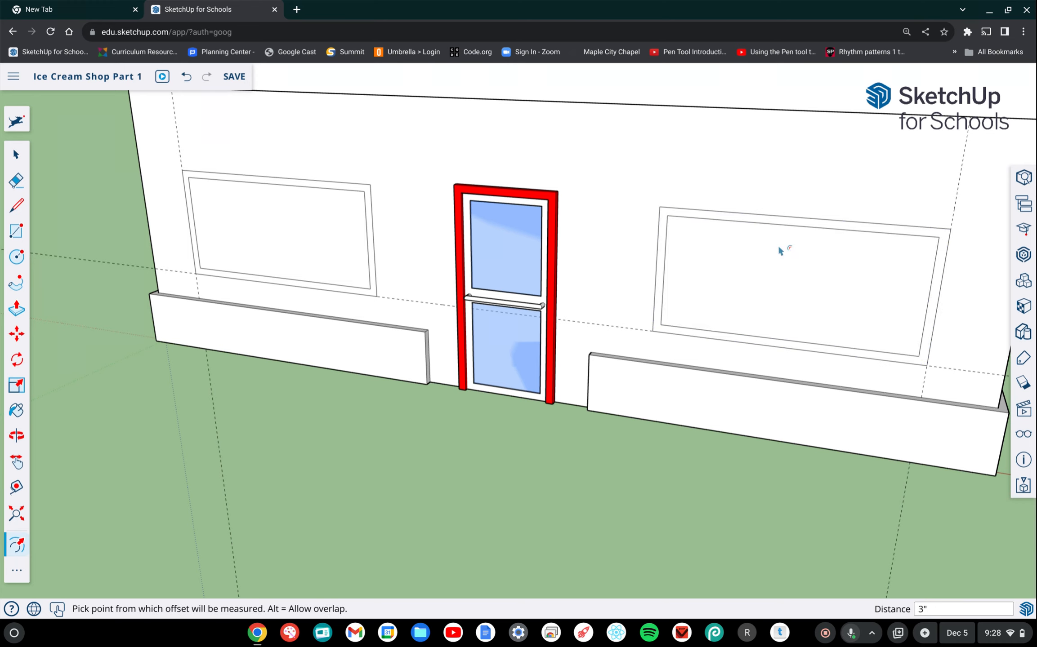
Step: Push/Pull the frame face of the window to the left of the door outward by 3"
{"action": "scroll", "coordinate": [779, 247], "scroll_direction": "right", "scroll_amount": 5}
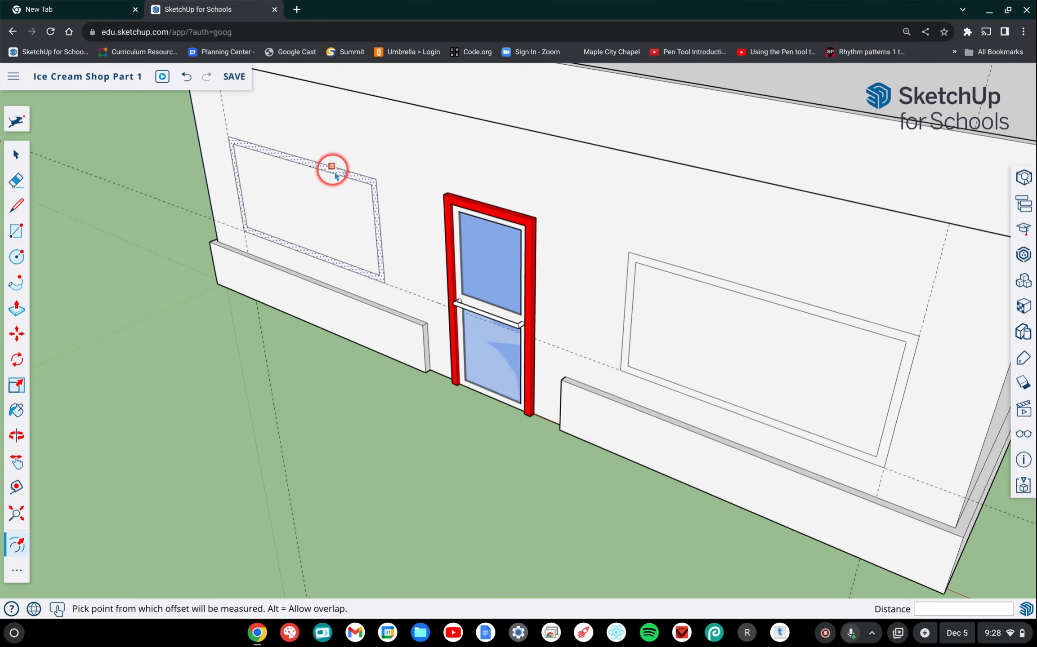
{"action": "left_click", "coordinate": [335, 174]}
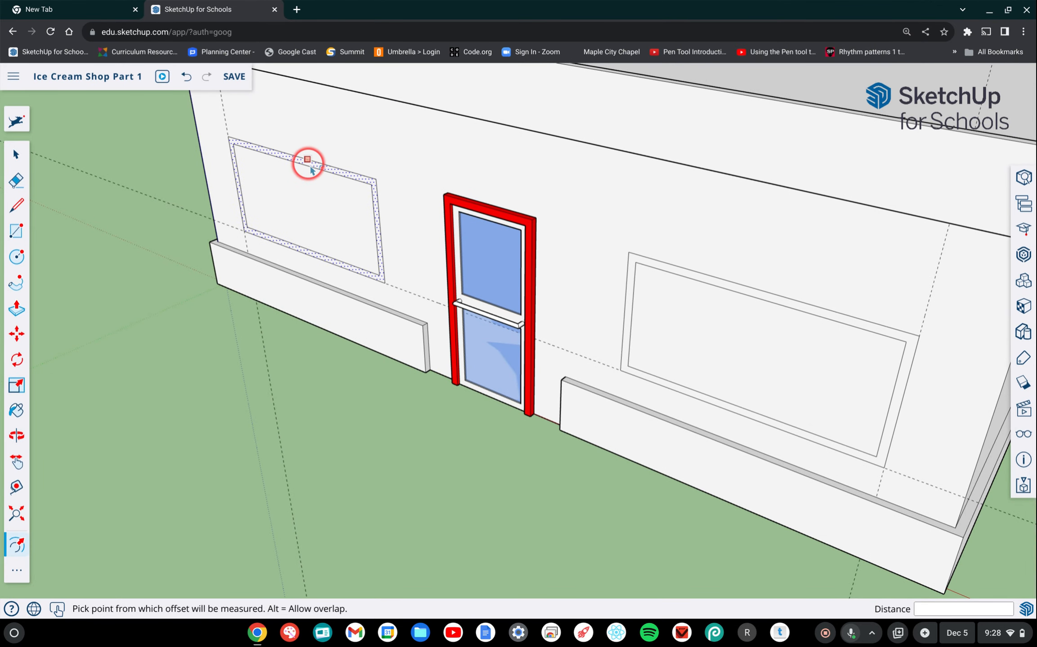
{"action": "key", "text": "Escape"}
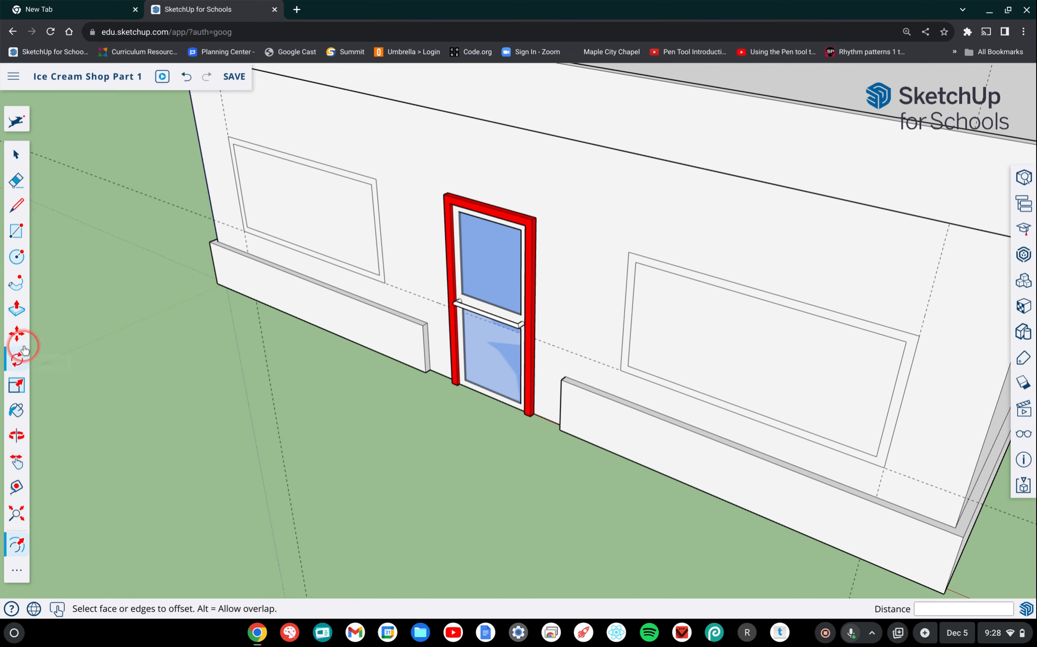
{"action": "left_click", "coordinate": [18, 307]}
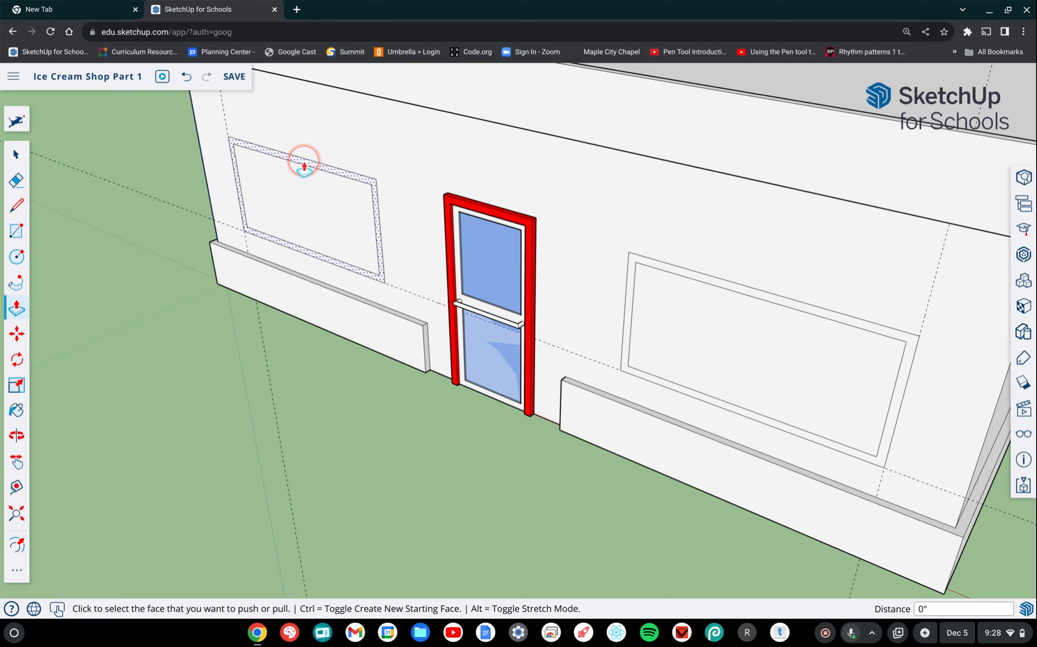
{"action": "left_click_drag", "start_coordinate": [304, 167], "coordinate": [212, 309]}
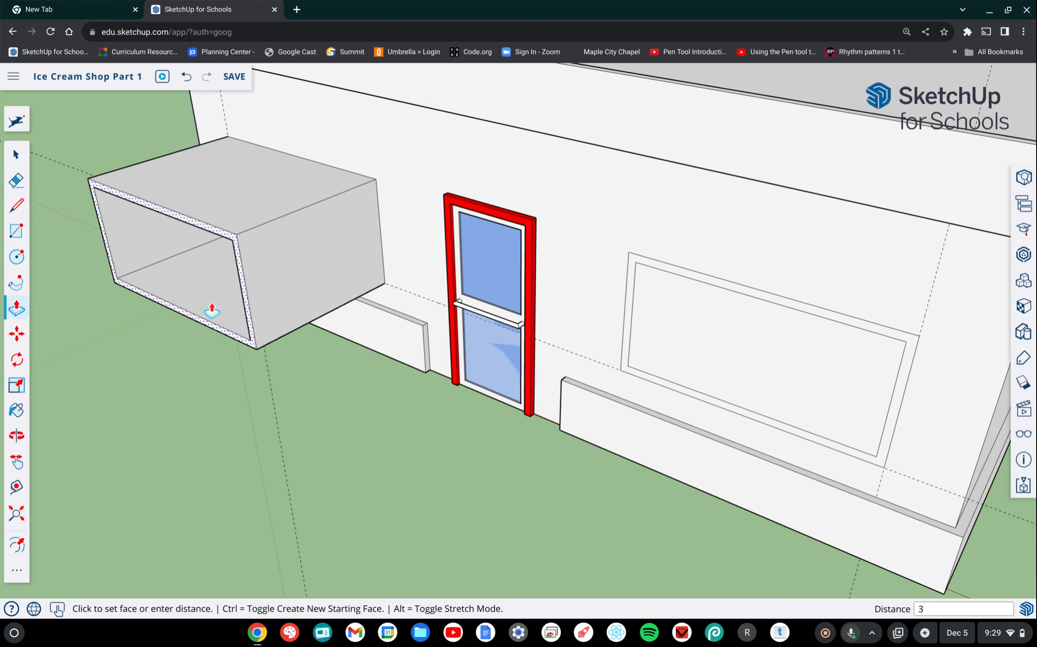
{"action": "key", "text": "Escape"}
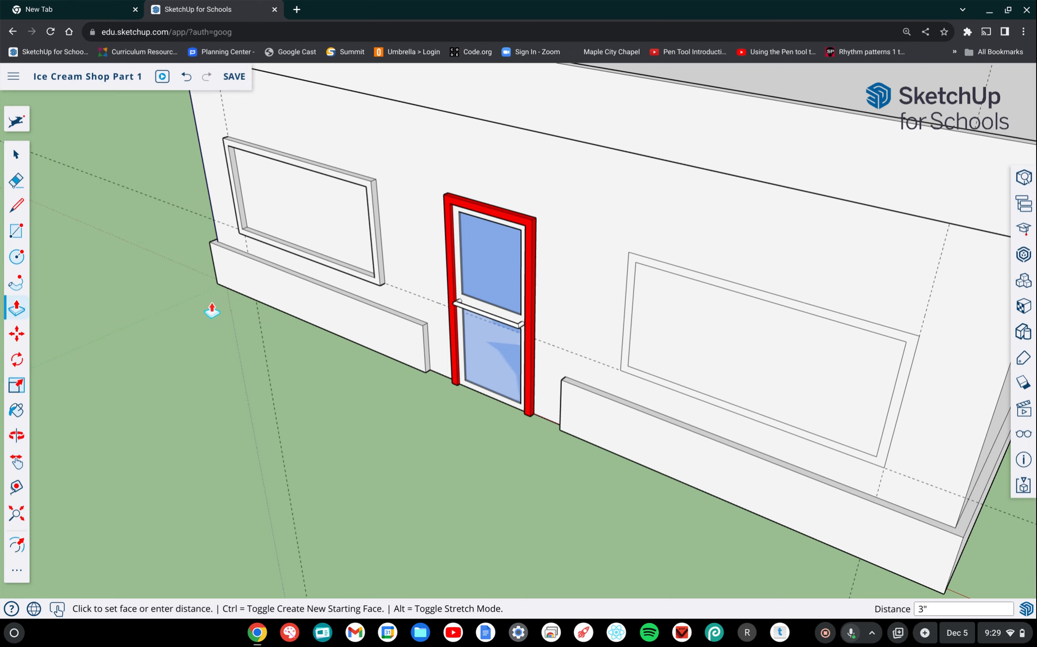
{"action": "scroll", "coordinate": [785, 246], "scroll_direction": "right", "scroll_amount": 5}
{"action": "middle_click_drag", "start_coordinate": [785, 246], "coordinate": [794, 225]}
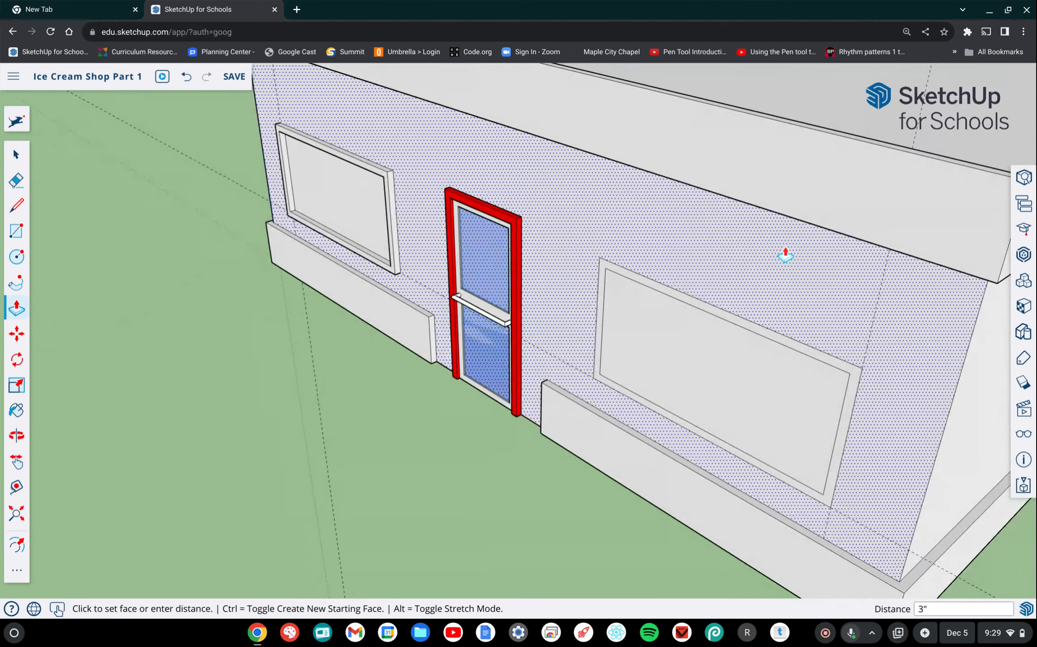
Step: Push/Pull the frame face of the window to the right of the door outward by 3"
{"action": "scroll", "coordinate": [785, 248], "scroll_direction": "down", "scroll_amount": 3}
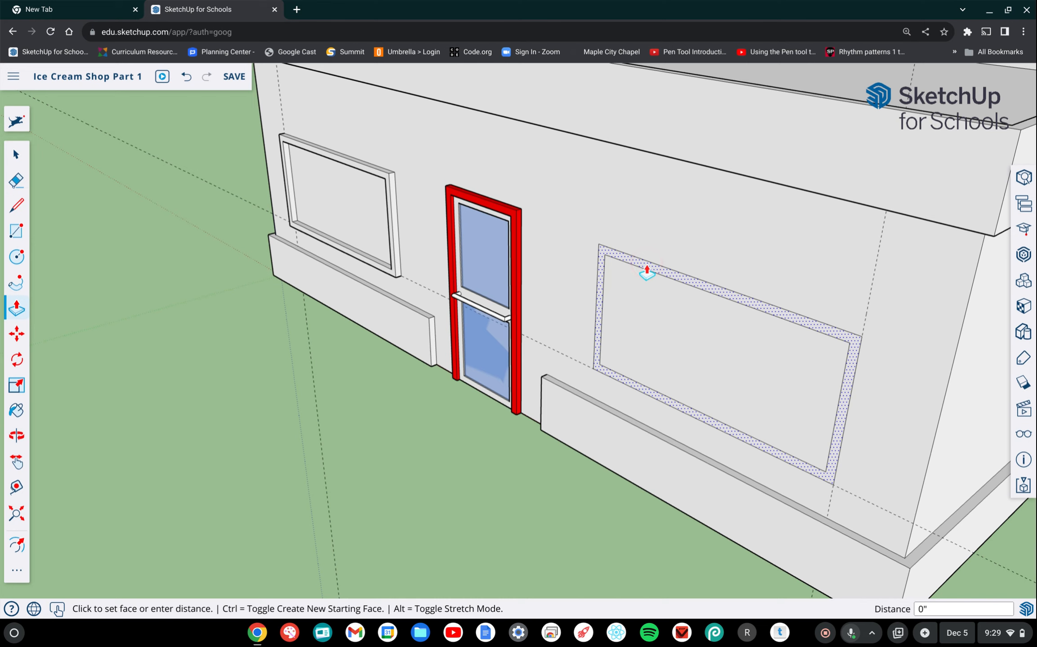
{"action": "left_click_drag", "start_coordinate": [647, 272], "coordinate": [605, 299]}
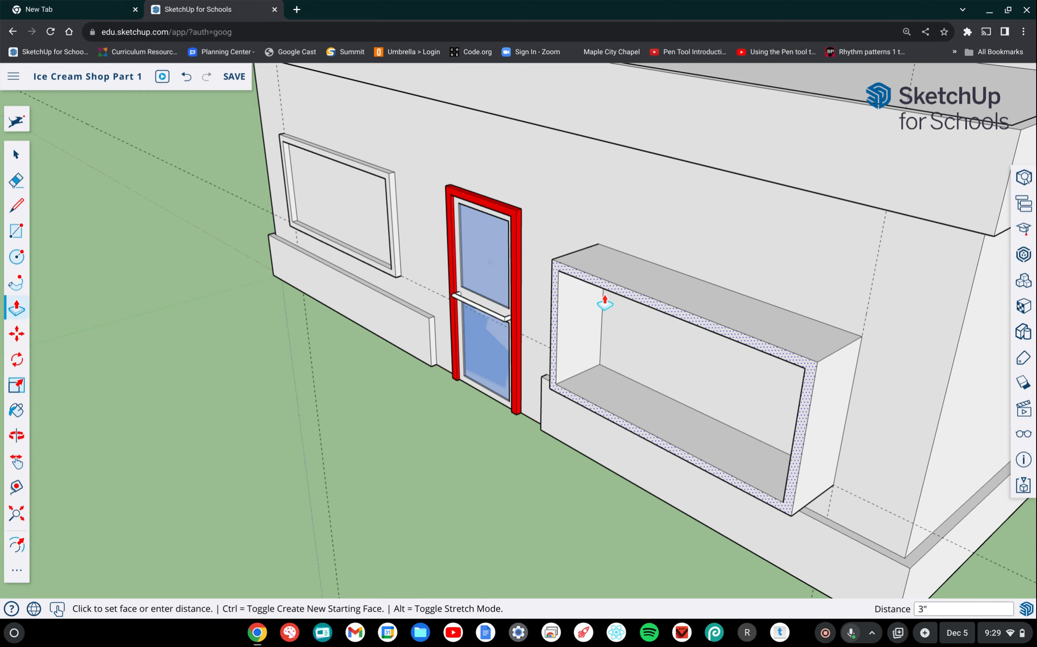
{"action": "key", "text": "ctrl+z"}
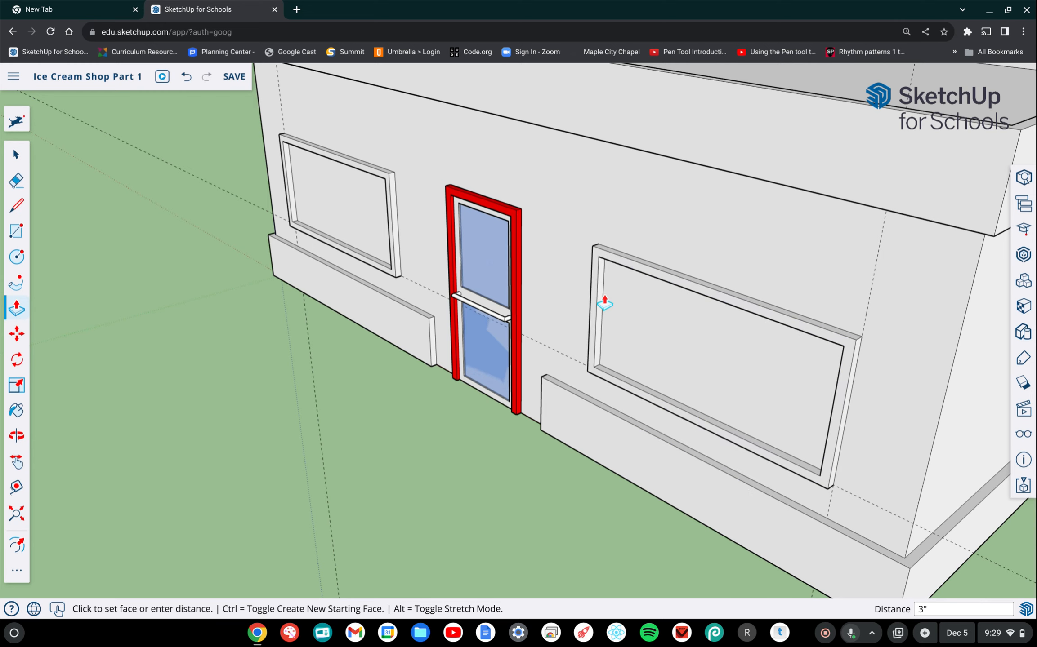
Step: Examine the raised frames of both windows on the front wall from several angles
{"action": "scroll", "coordinate": [385, 345], "scroll_direction": "down", "scroll_amount": 5}
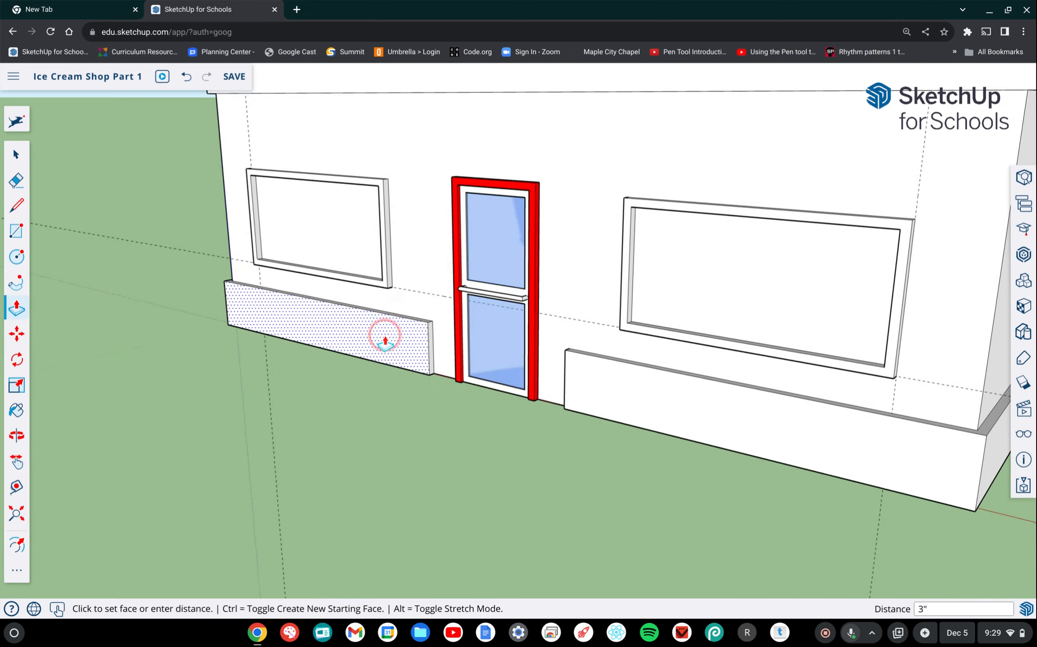
{"action": "scroll", "coordinate": [386, 344], "scroll_direction": "up", "scroll_amount": 5}
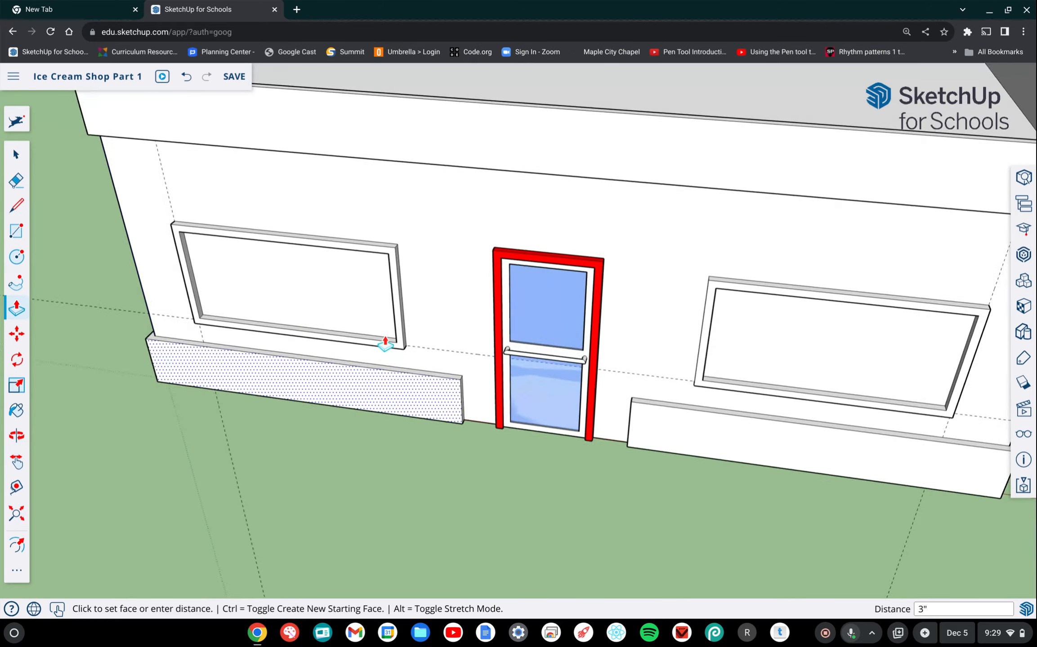
{"action": "scroll", "coordinate": [386, 345], "scroll_direction": "left", "scroll_amount": 5}
{"action": "scroll", "coordinate": [385, 344], "scroll_direction": "up", "scroll_amount": 3}
{"action": "scroll", "coordinate": [385, 344], "scroll_direction": "right", "scroll_amount": 4}
{"action": "scroll", "coordinate": [385, 344], "scroll_direction": "left", "scroll_amount": 2}
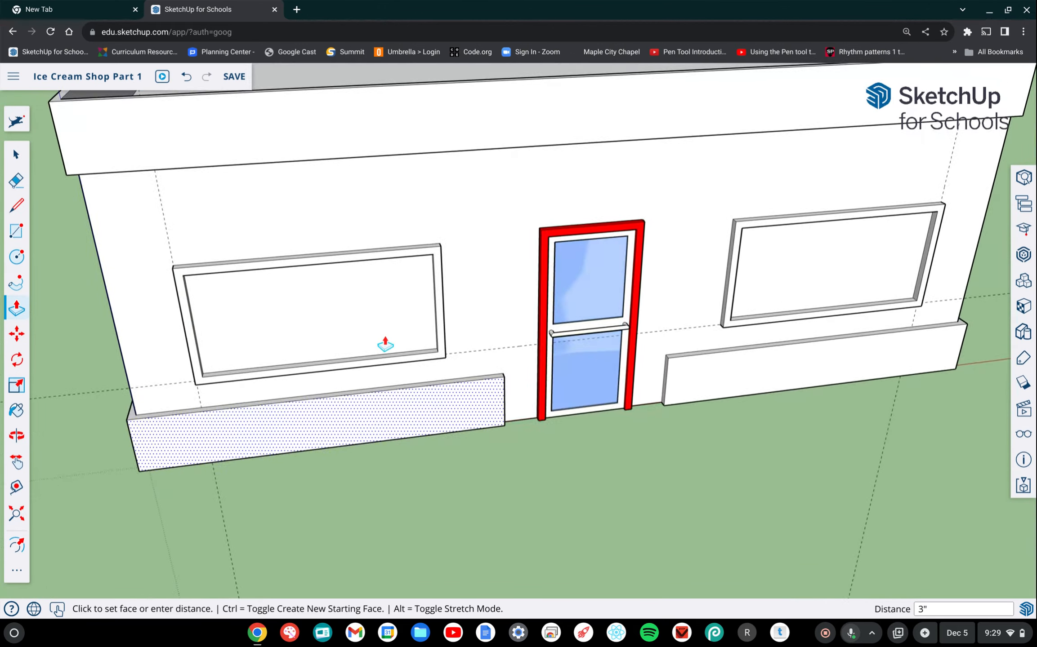
{"action": "scroll", "coordinate": [385, 345], "scroll_direction": "down", "scroll_amount": 3}
{"action": "scroll", "coordinate": [385, 345], "scroll_direction": "down", "scroll_amount": 1}
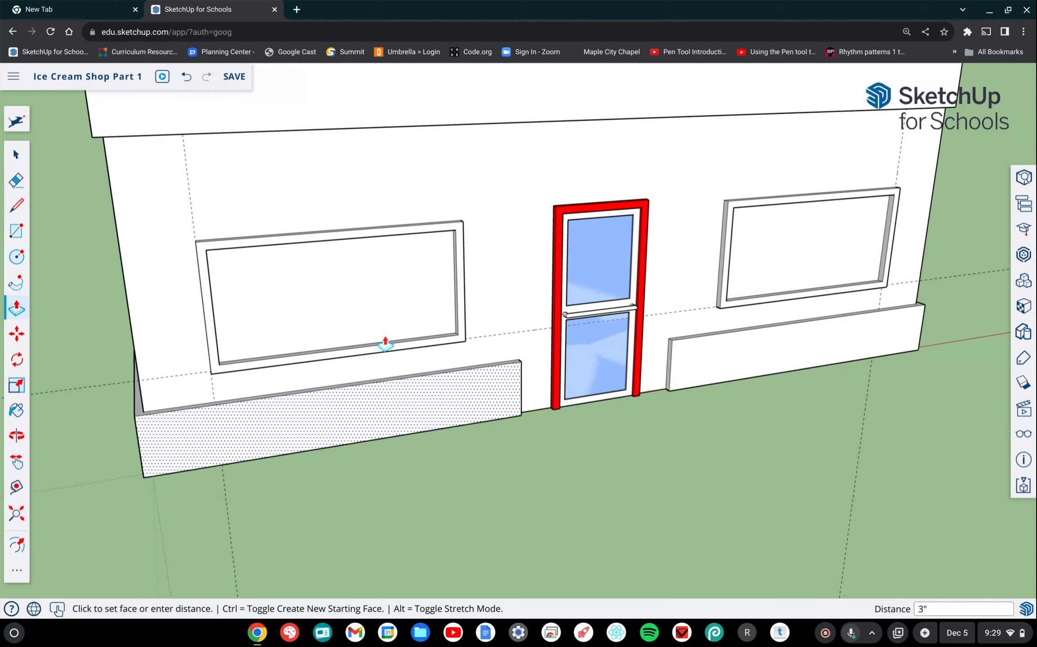
{"action": "left_click", "coordinate": [763, 277]}
{"action": "left_click", "coordinate": [941, 254]}
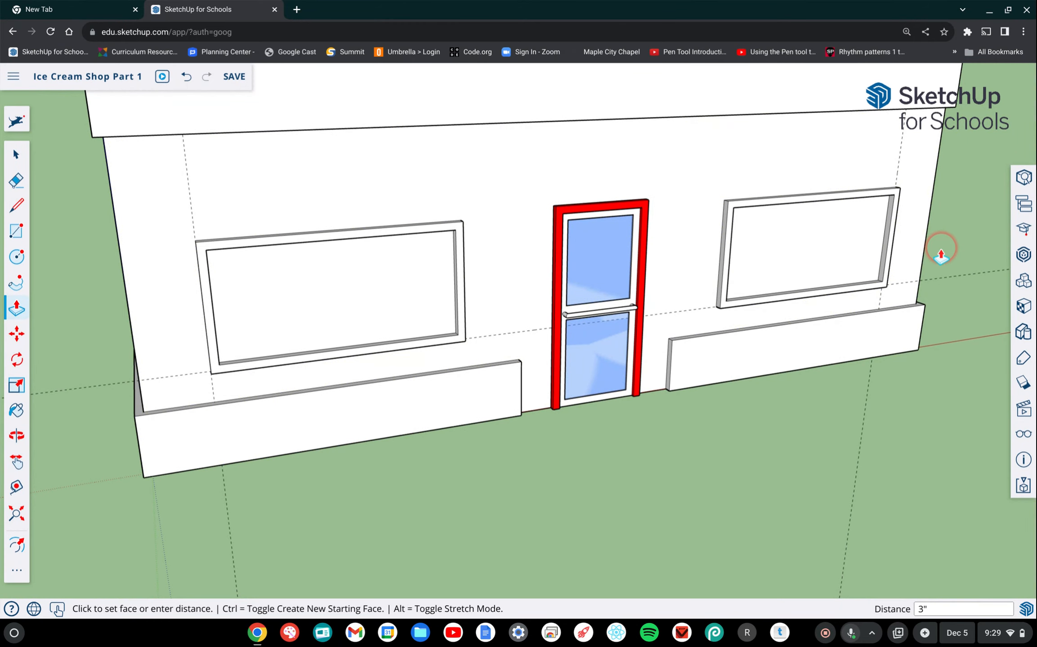
Step: Paint the panes of both front windows with Translucent Glass Blue from the Glass and Mirrors materials
{"action": "left_click", "coordinate": [1024, 309]}
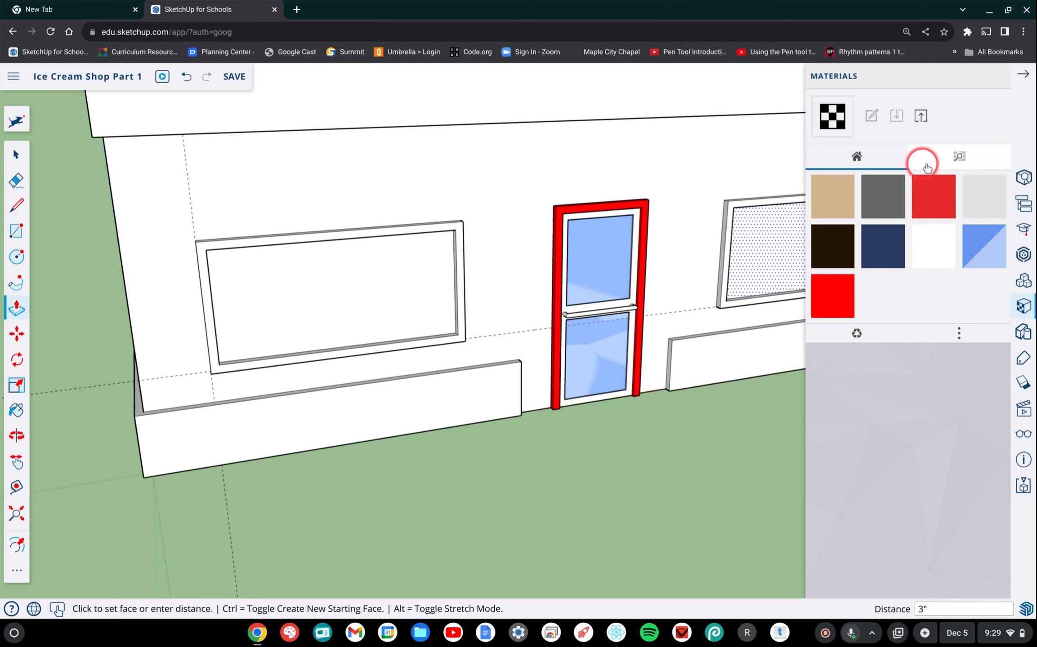
{"action": "left_click", "coordinate": [983, 161]}
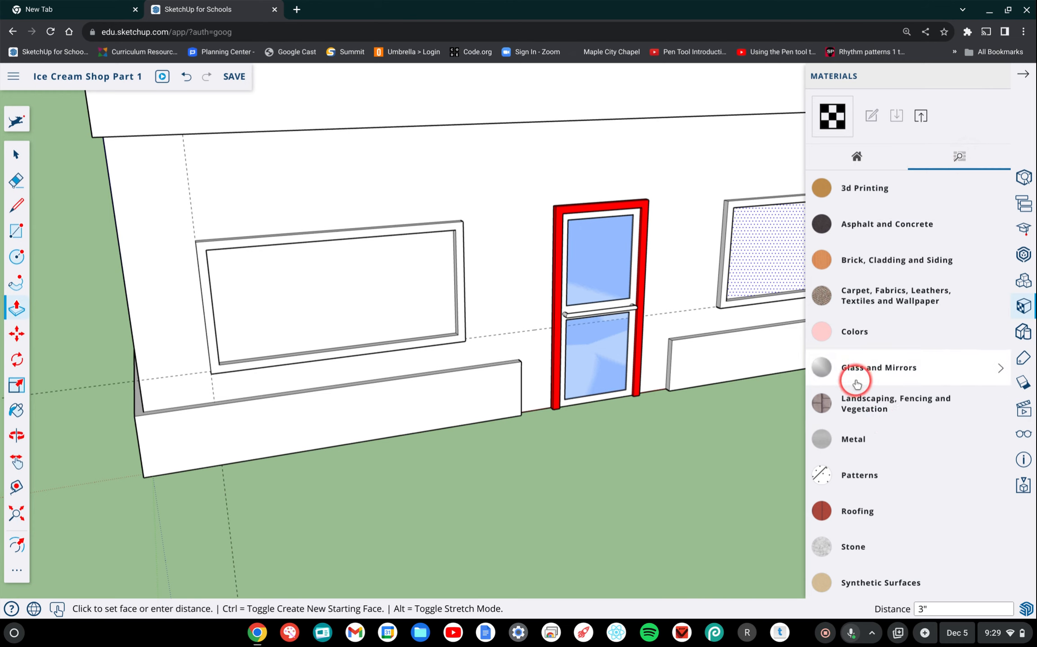
{"action": "left_click", "coordinate": [913, 374]}
{"action": "left_click", "coordinate": [868, 418]}
{"action": "left_click", "coordinate": [977, 419]}
{"action": "left_click", "coordinate": [882, 408]}
{"action": "left_click", "coordinate": [901, 410]}
{"action": "left_click", "coordinate": [976, 420]}
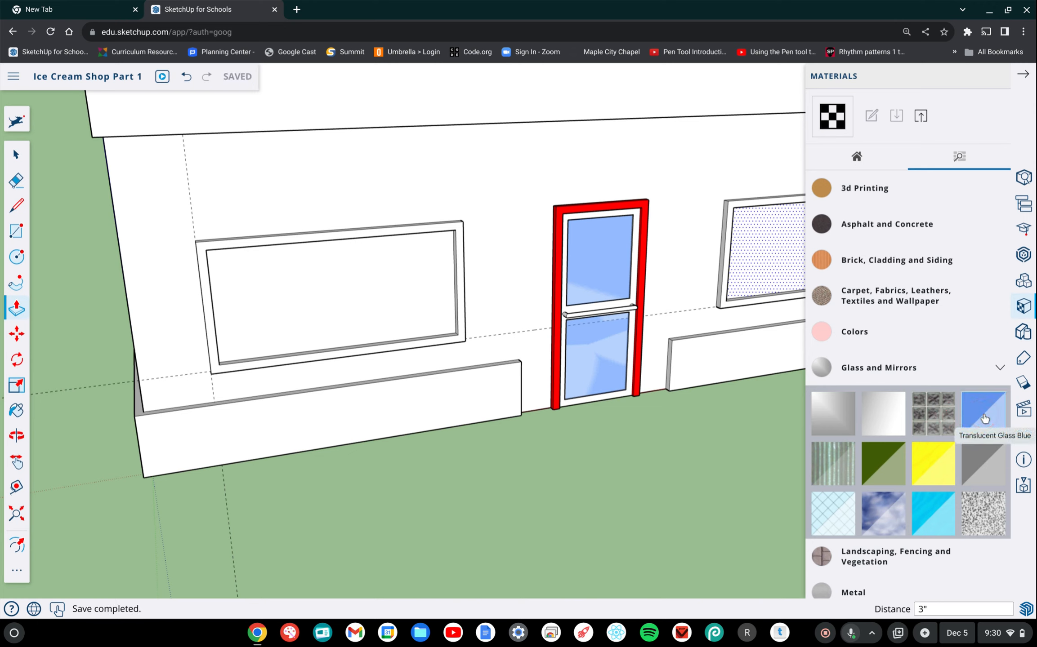
{"action": "left_click", "coordinate": [604, 280]}
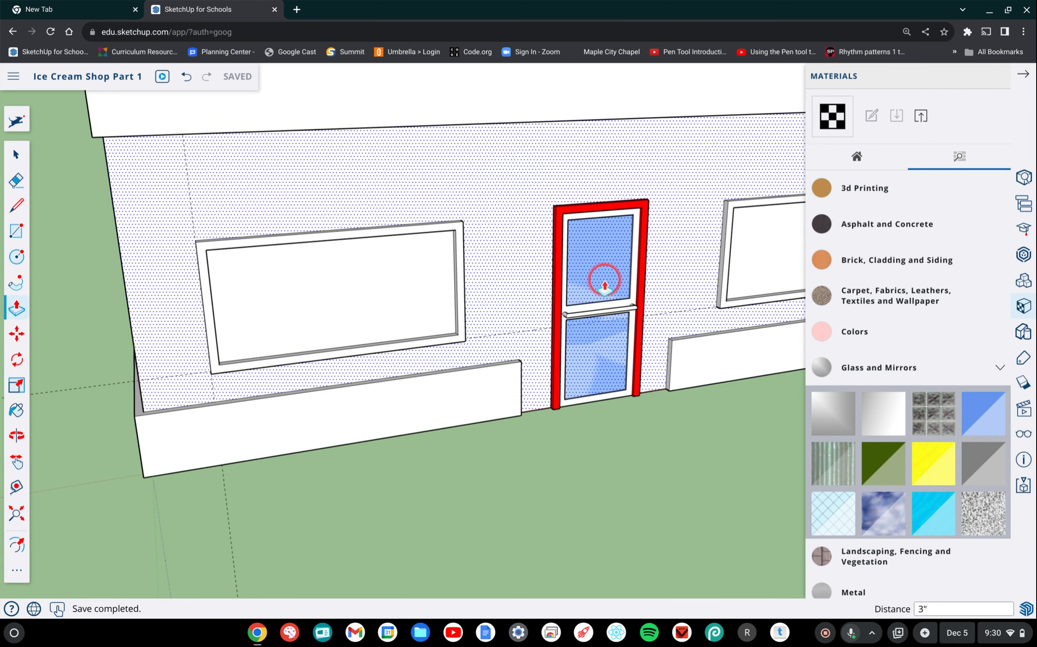
{"action": "left_click", "coordinate": [800, 374]}
{"action": "left_click", "coordinate": [977, 422]}
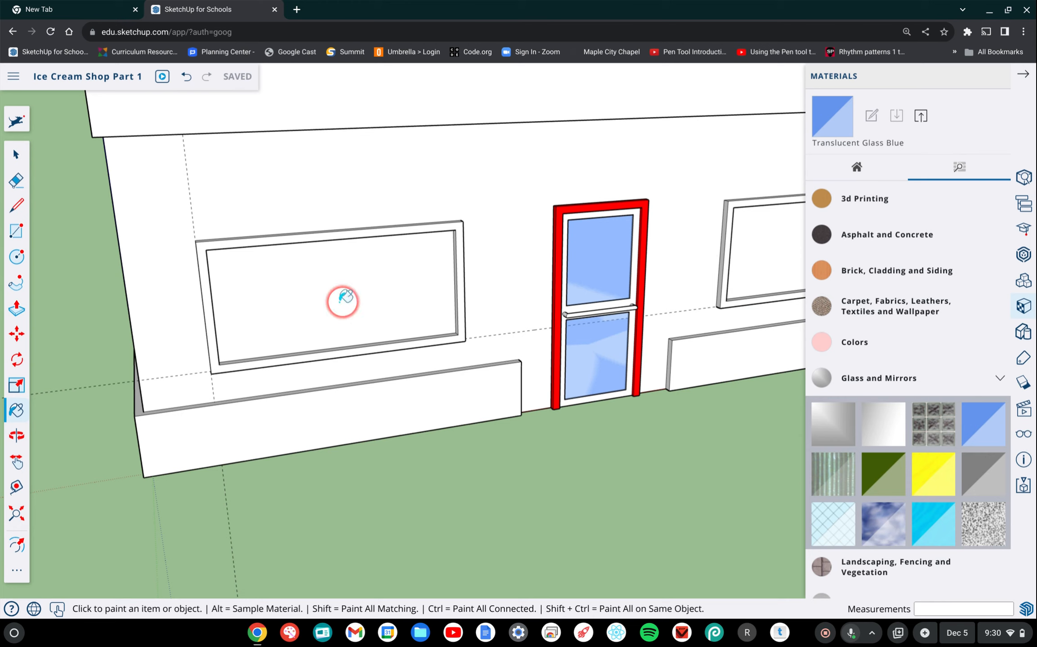
{"action": "left_click", "coordinate": [322, 286]}
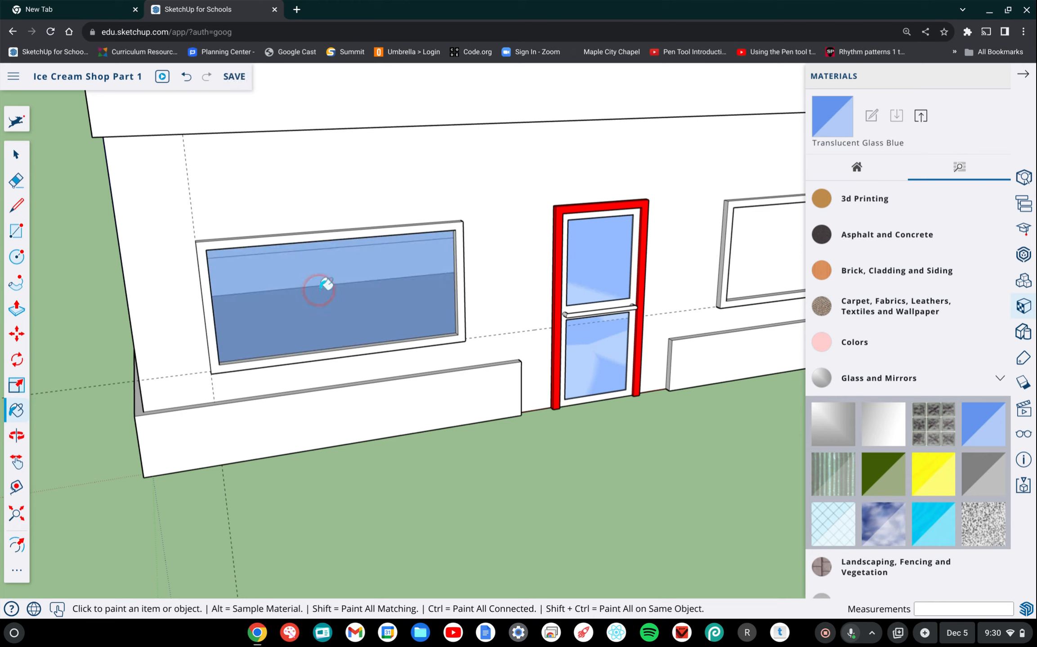
{"action": "left_click", "coordinate": [760, 249]}
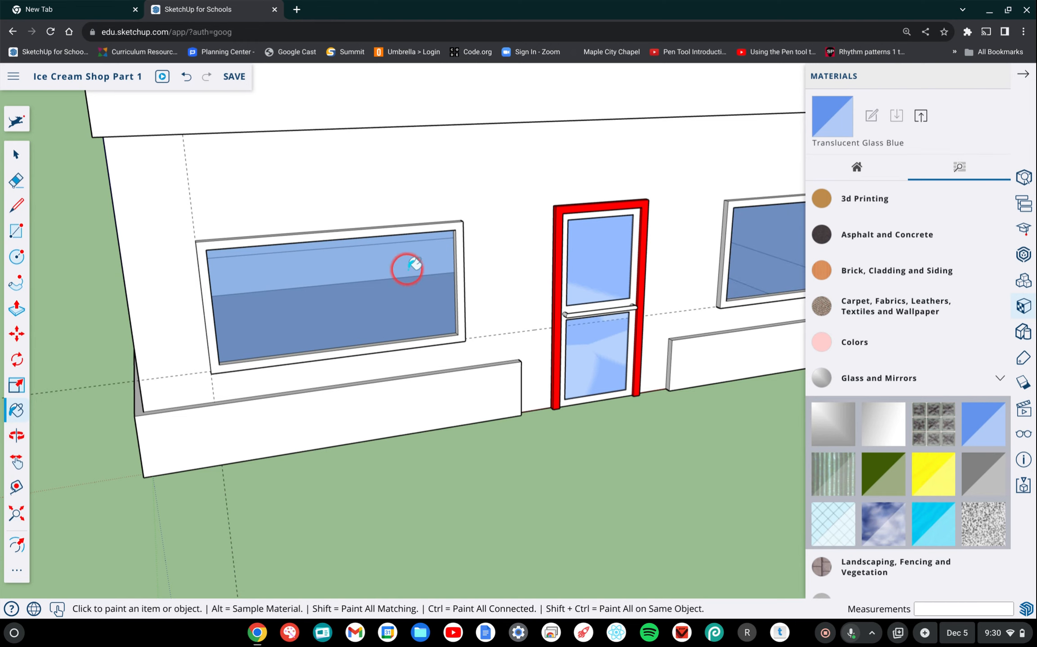
Step: Inspect the glazed windows from different angles, close the materials list and view the whole storefront
{"action": "scroll", "coordinate": [388, 287], "scroll_direction": "right", "scroll_amount": 5}
{"action": "scroll", "coordinate": [395, 282], "scroll_direction": "right", "scroll_amount": 8}
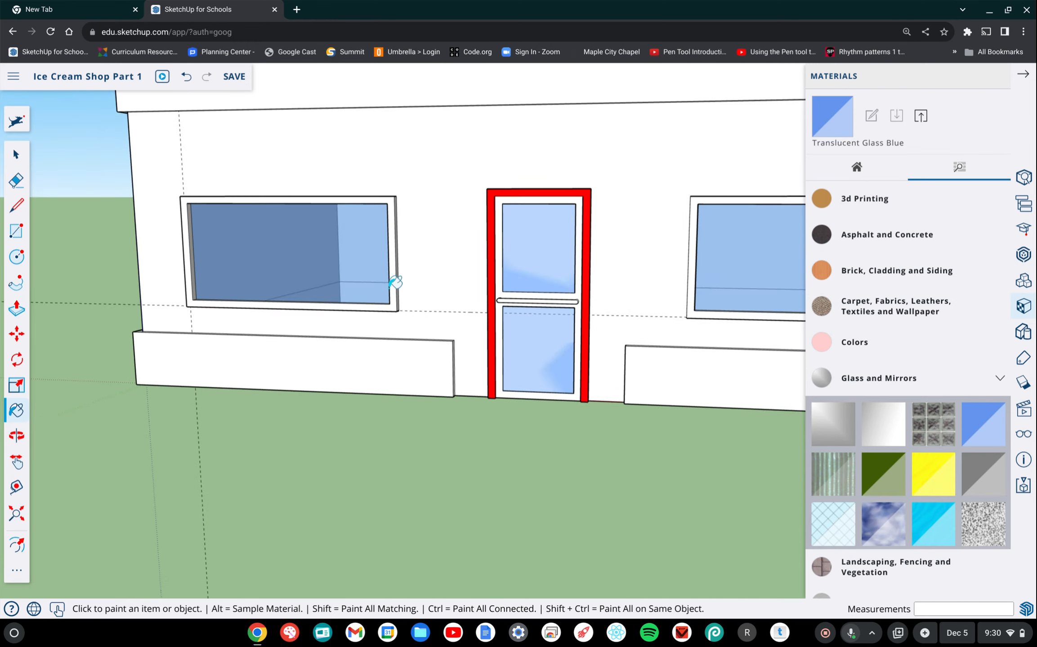
{"action": "scroll", "coordinate": [395, 283], "scroll_direction": "right", "scroll_amount": 8}
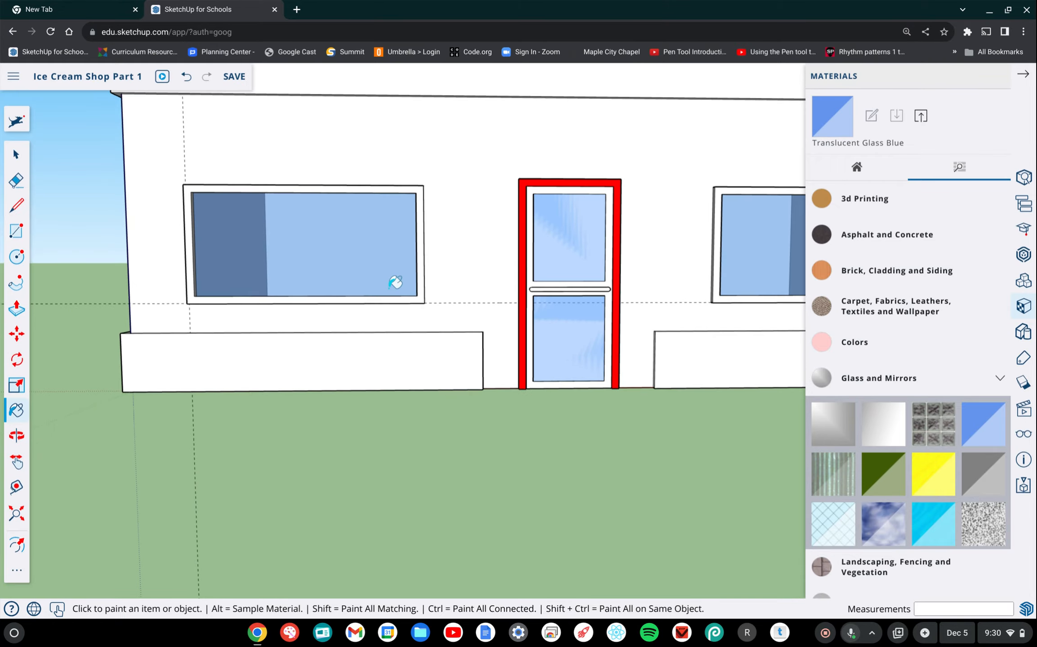
{"action": "scroll", "coordinate": [395, 283], "scroll_direction": "down", "scroll_amount": 8}
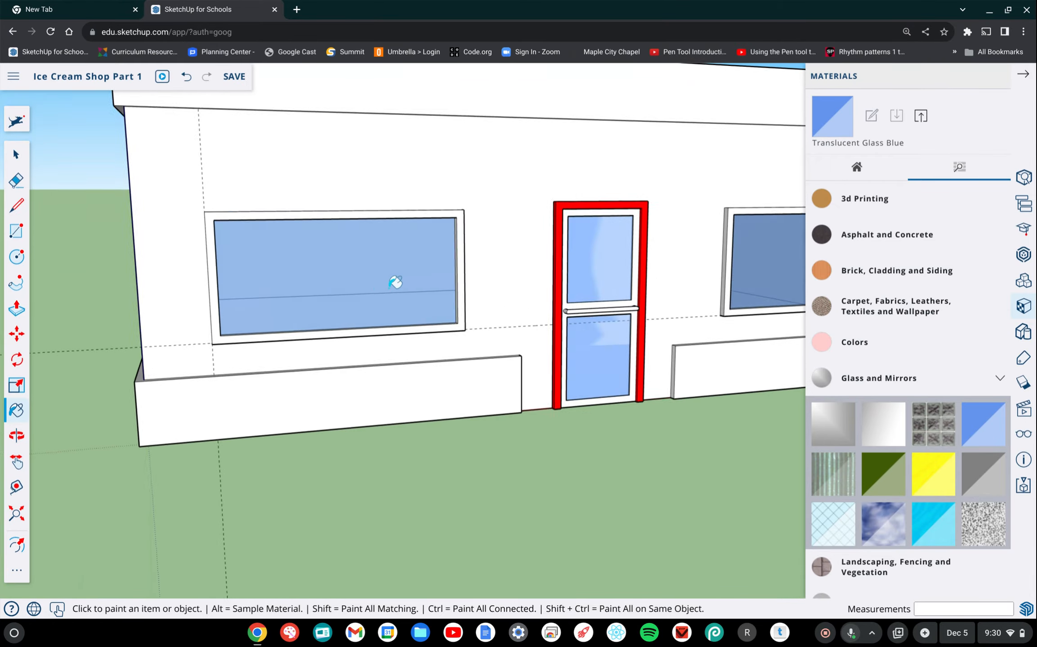
{"action": "scroll", "coordinate": [395, 282], "scroll_direction": "right", "scroll_amount": 5}
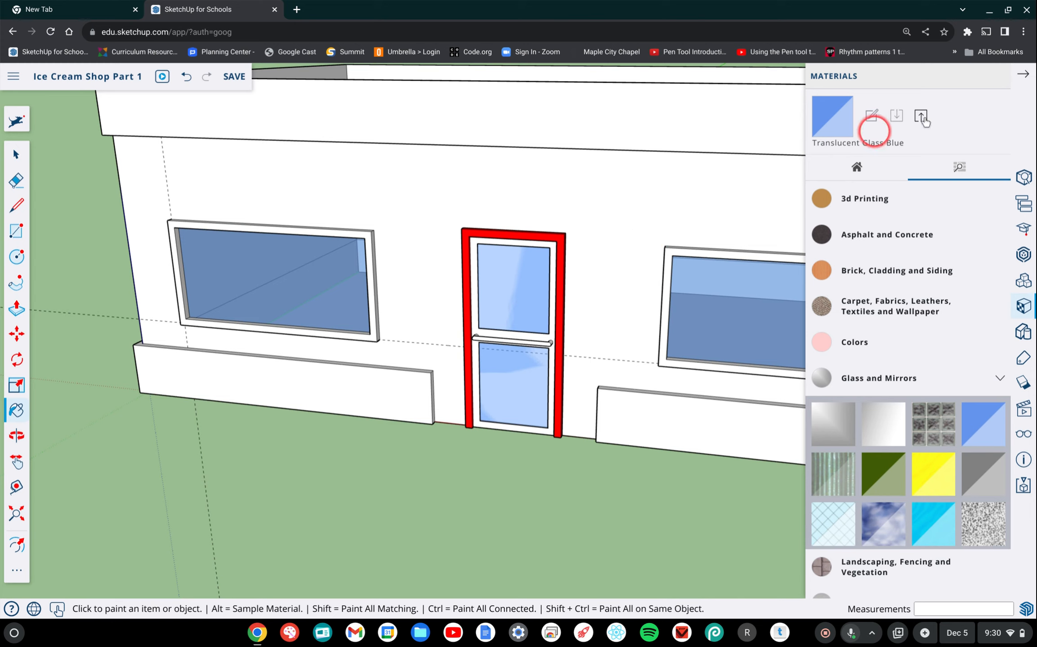
{"action": "left_click", "coordinate": [1023, 76]}
{"action": "left_click", "coordinate": [750, 357]}
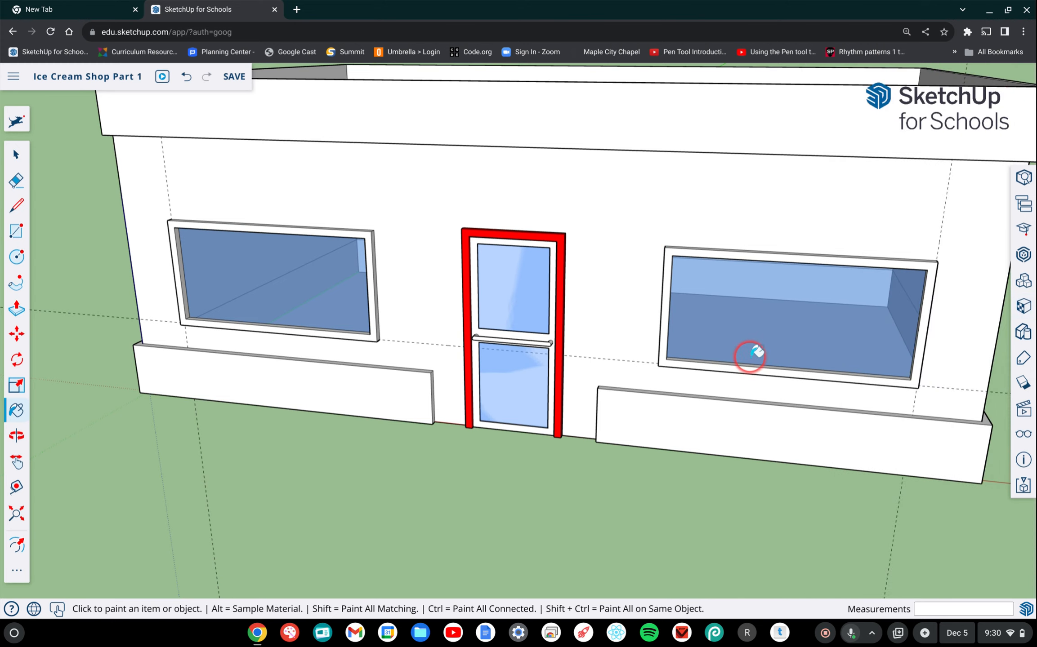
{"action": "scroll", "coordinate": [757, 351], "scroll_direction": "down", "scroll_amount": 5}
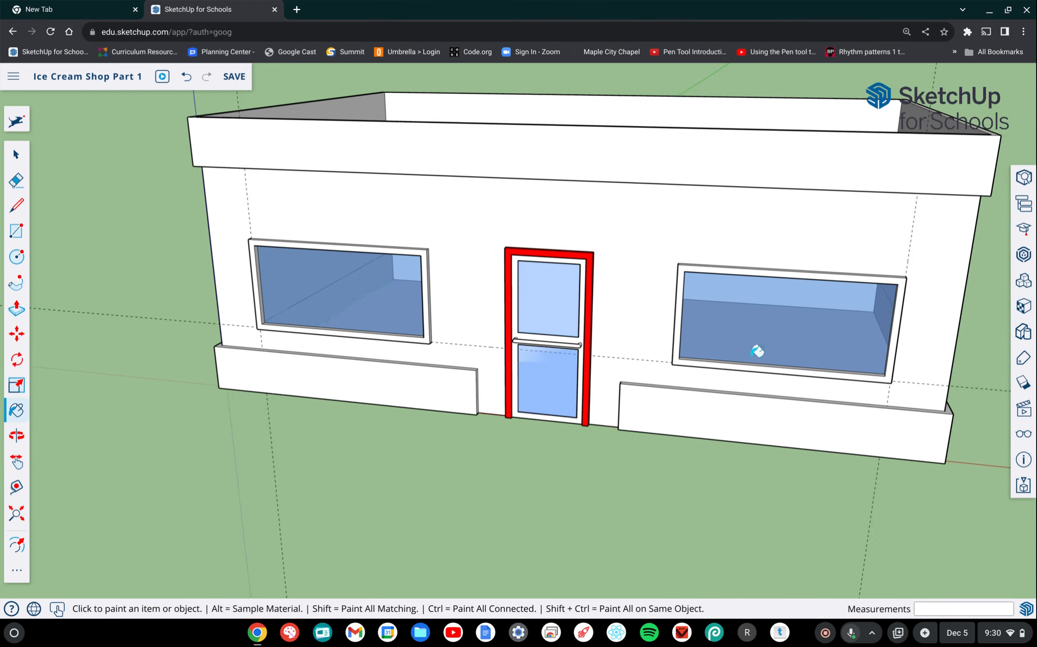